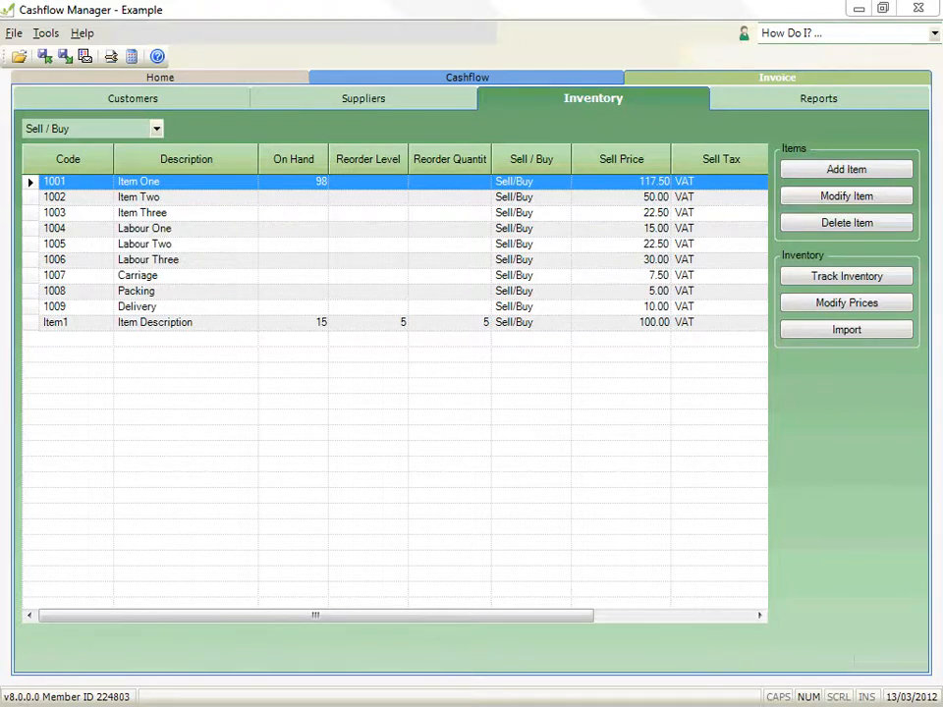
- Switch to the Prices spreadsheet in Excel and check the file types available for saving it, leaving without saving
key(alt+Tab)
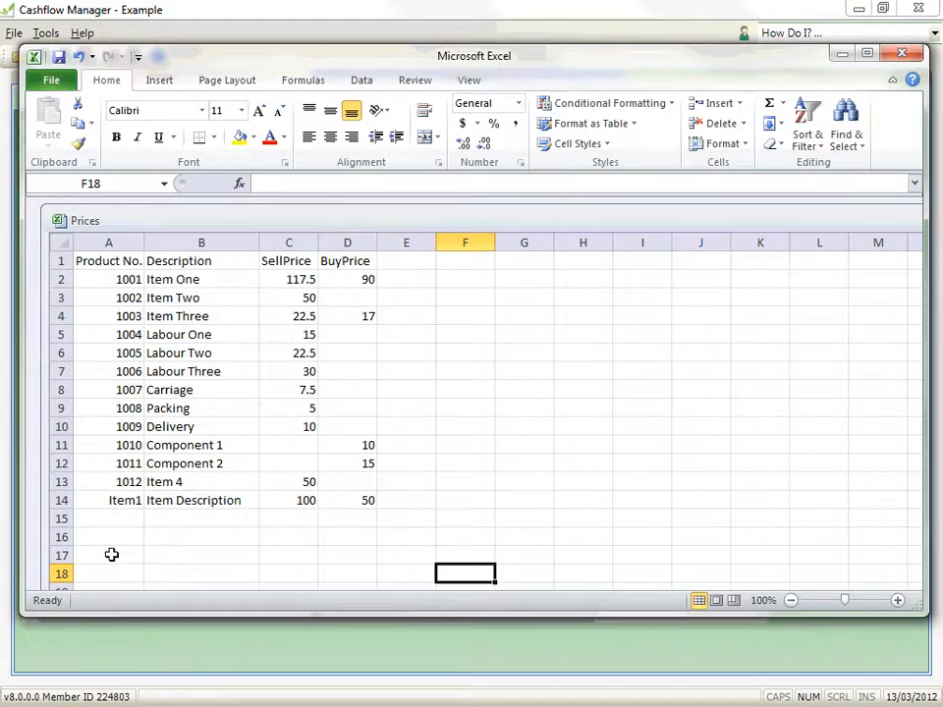
click(51, 79)
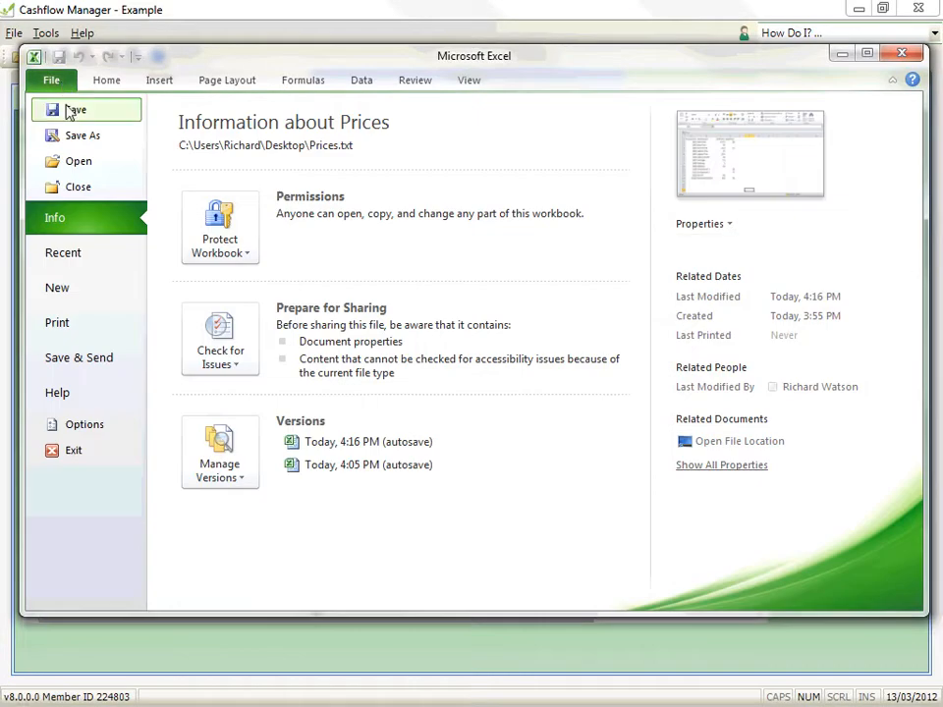
click(84, 139)
click(454, 421)
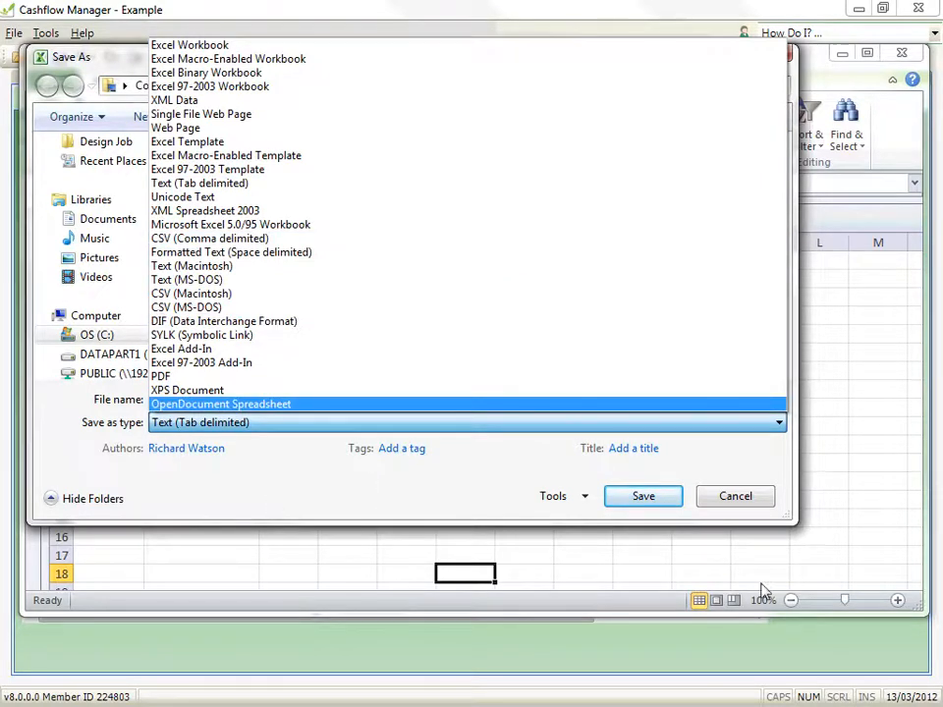
click(760, 499)
click(754, 496)
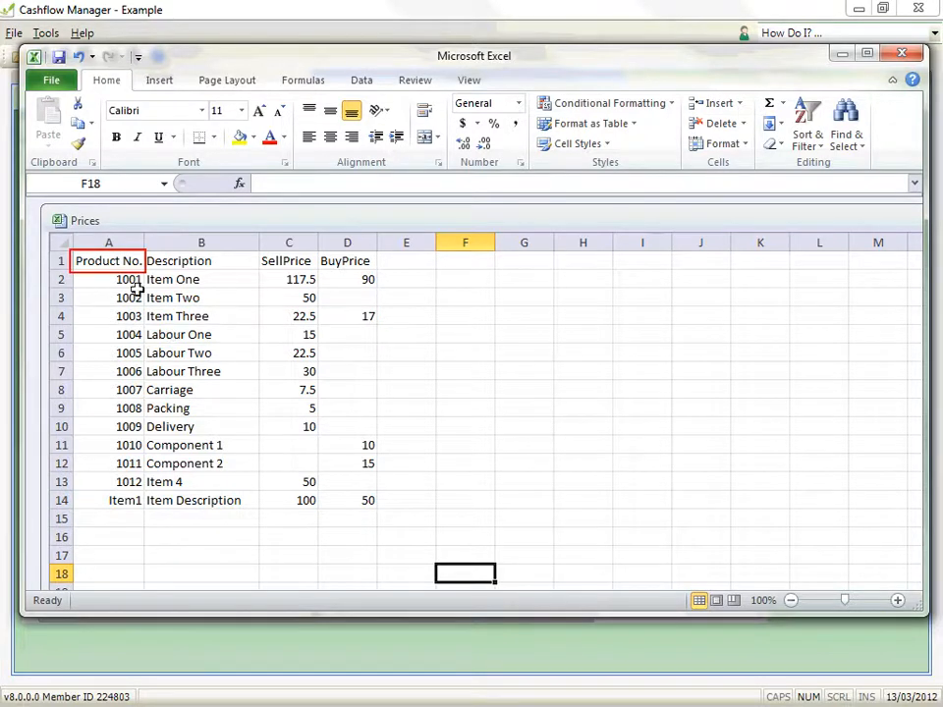
- Rename the product number header in cell A1 as SellCode
click(129, 260)
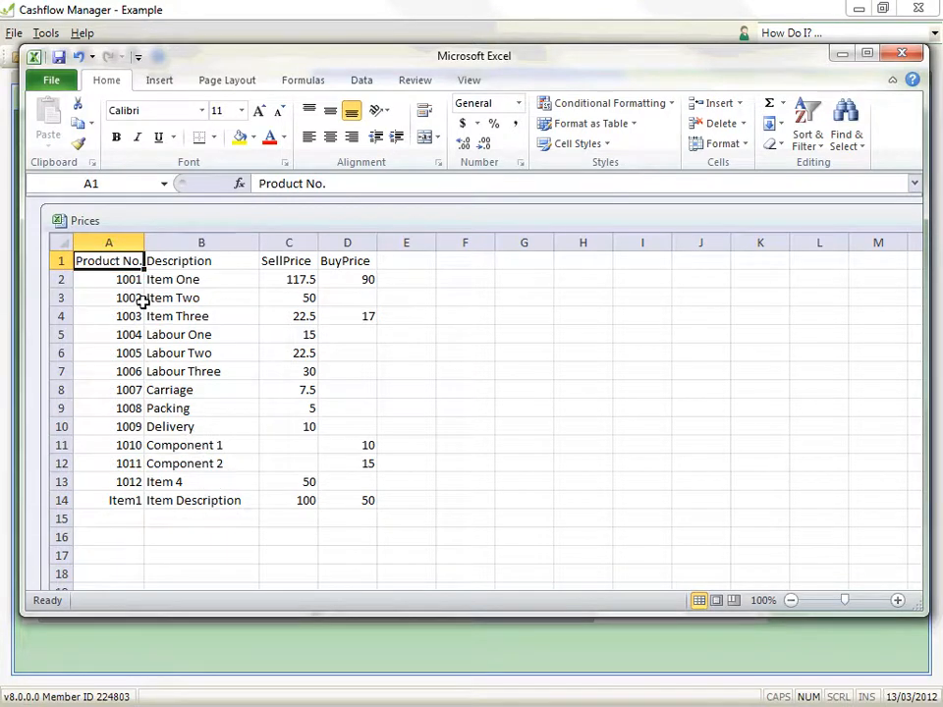
click(137, 524)
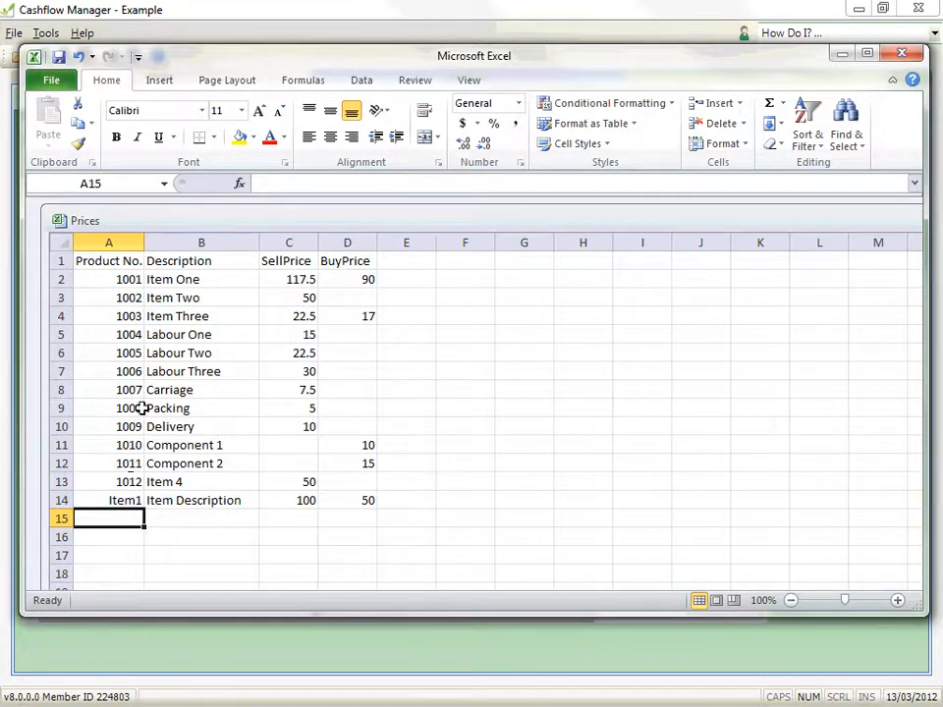
double_click(134, 263)
drag(141, 261, 39, 253)
text(Sell)
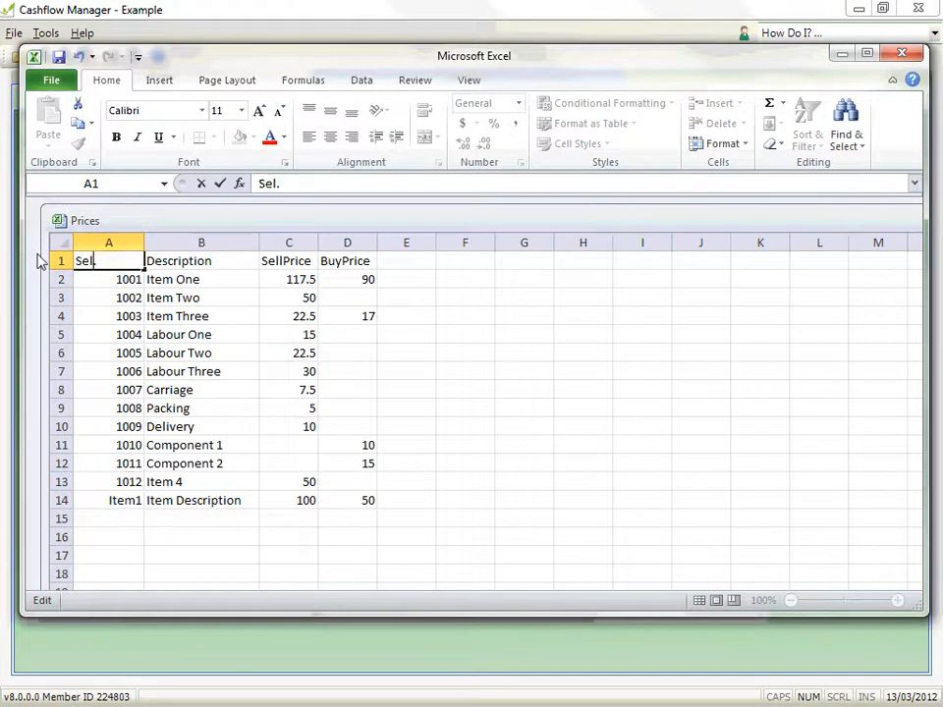
text(Code)
key(Delete)
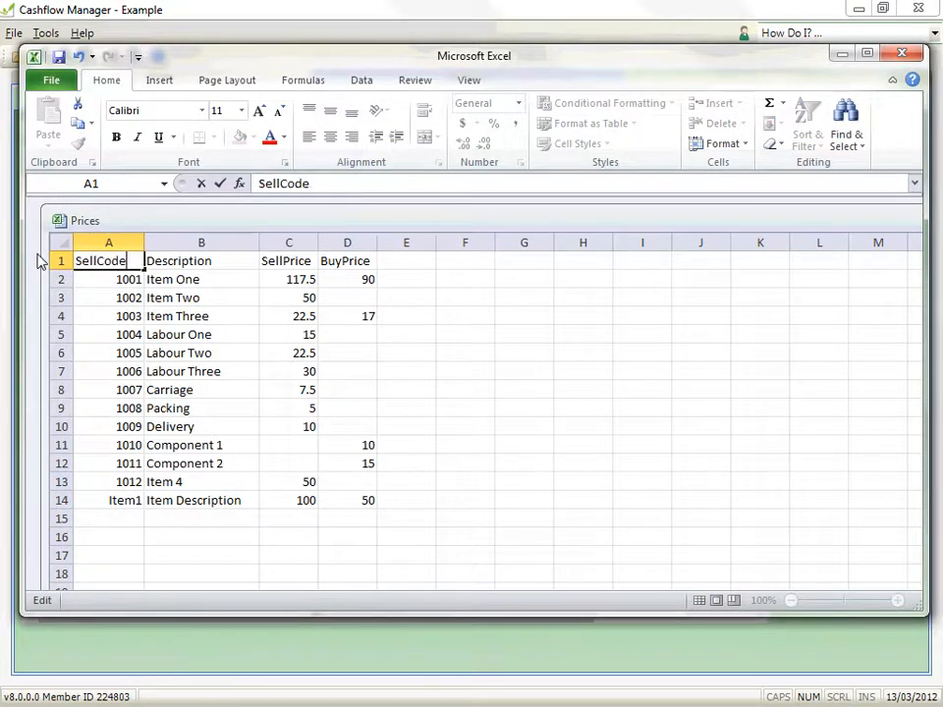
- Copy the whole SellCode column and insert the copy before the BuyPrice column
click(121, 240)
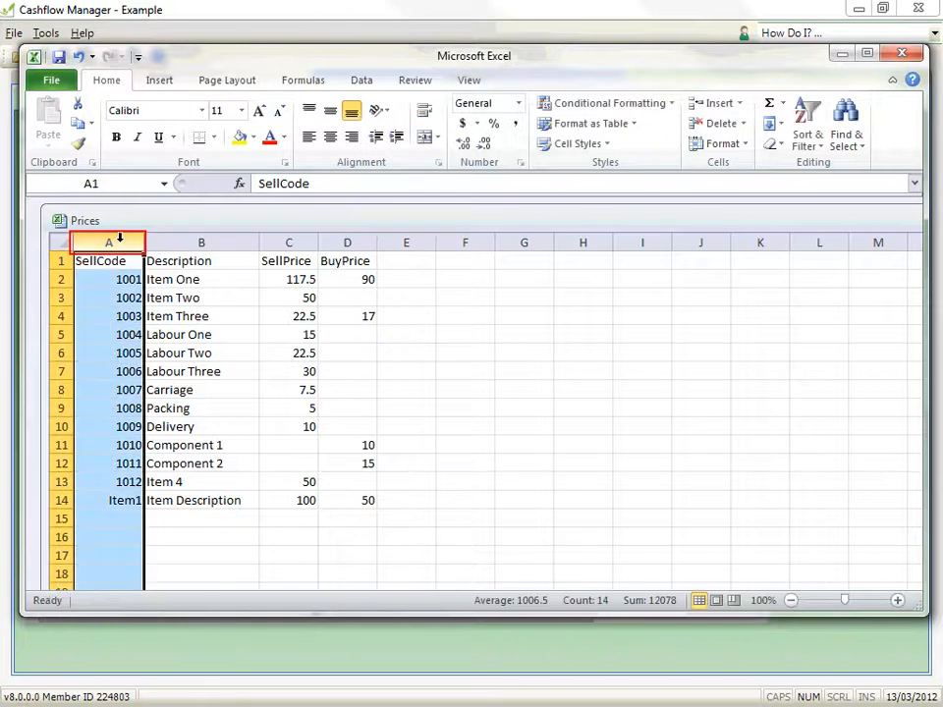
right_click(106, 248)
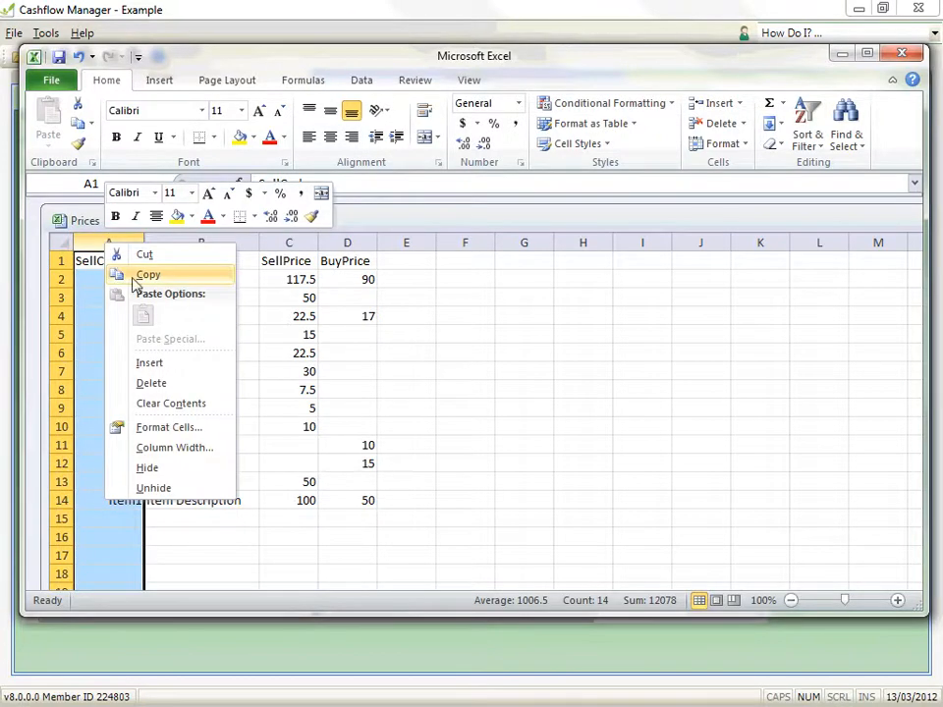
click(139, 274)
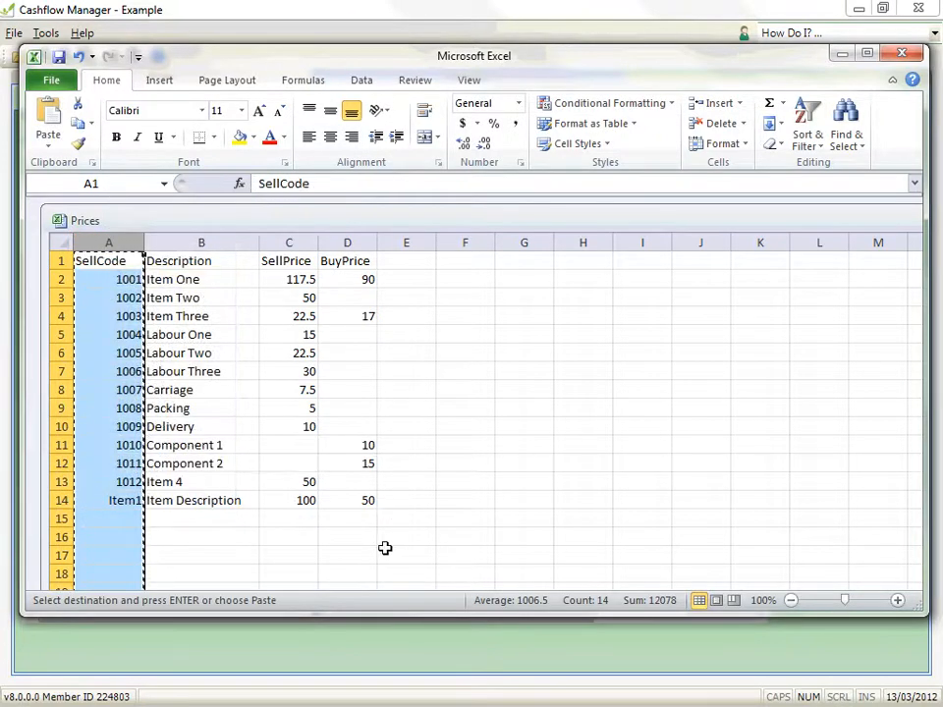
key(Right)
key(Right)
key(Right)
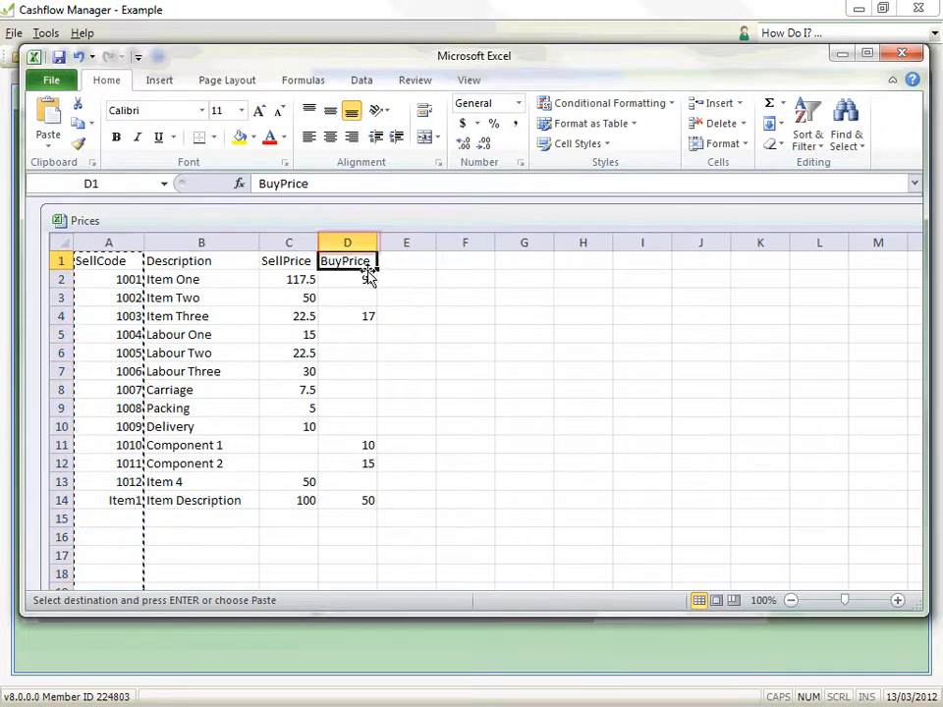
right_click(338, 245)
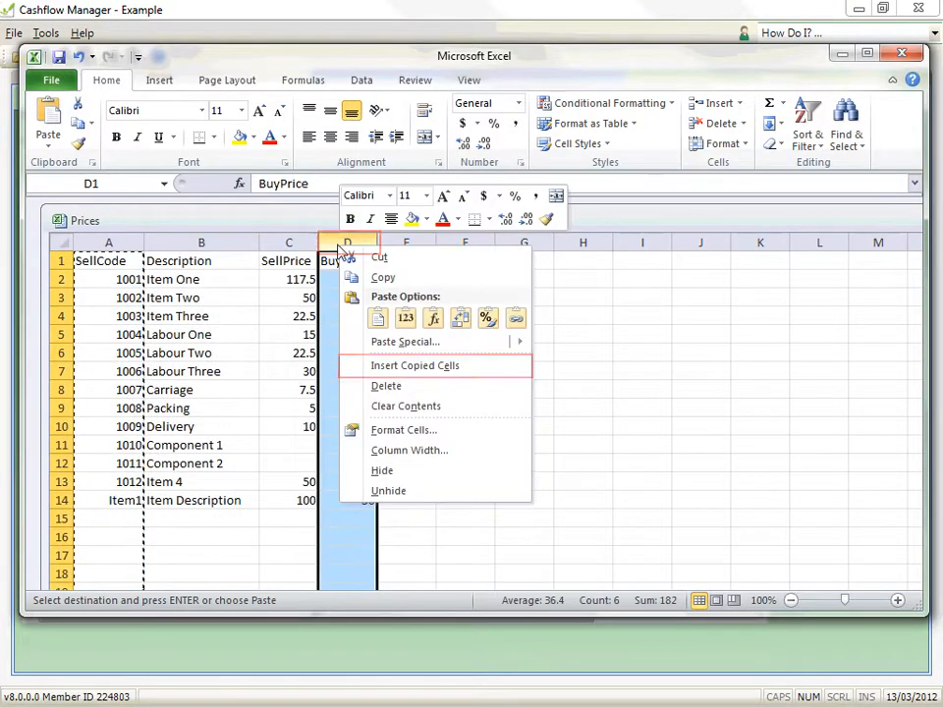
click(377, 365)
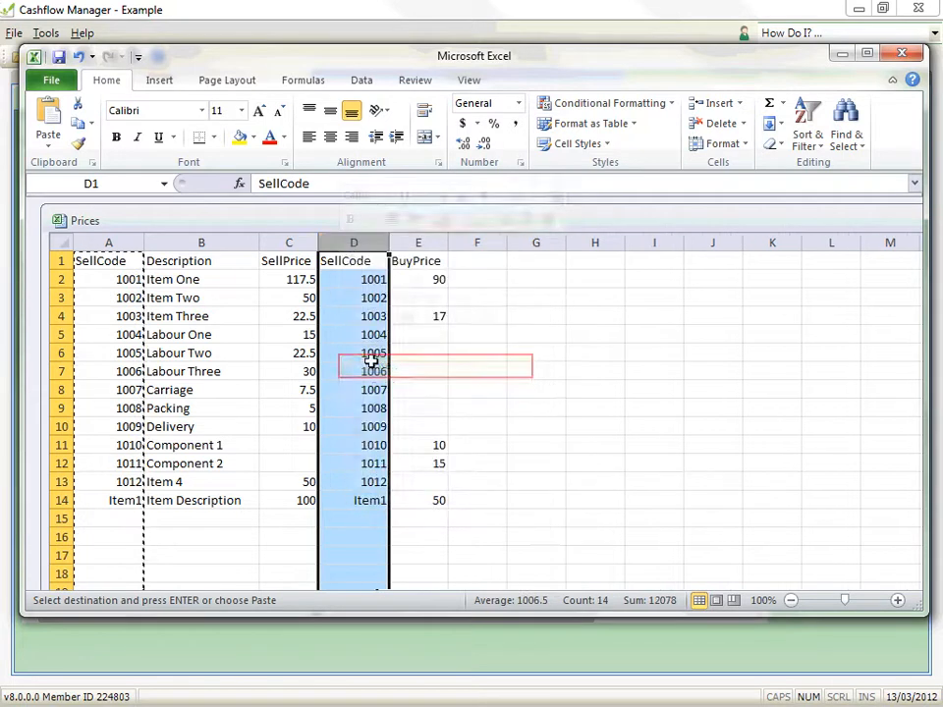
click(491, 540)
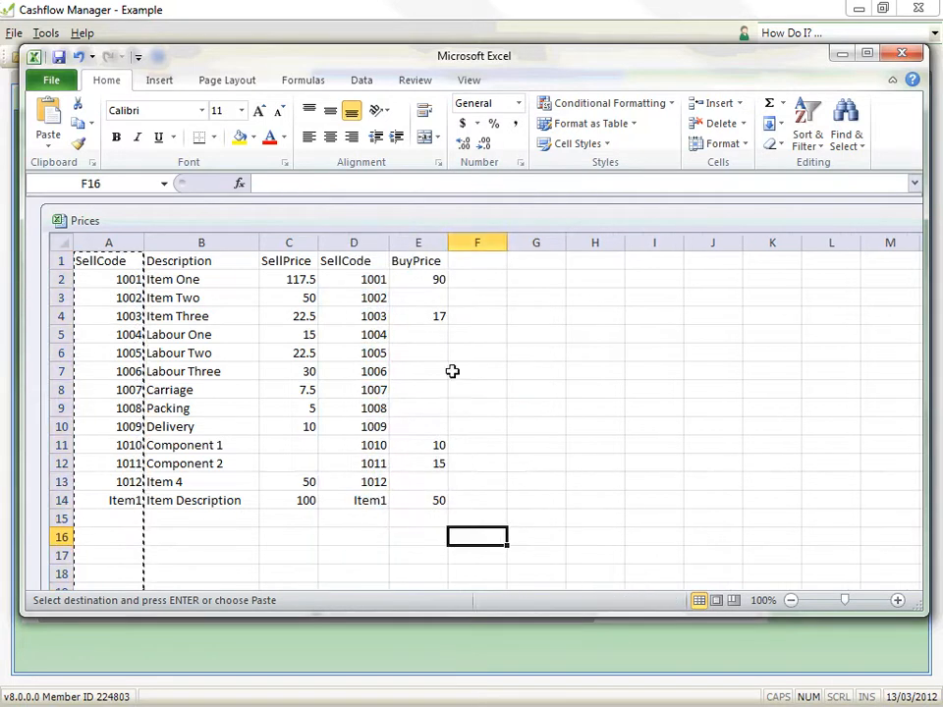
- Rename the header of the copied code column in D1 as BuyCode
click(372, 261)
double_click(340, 261)
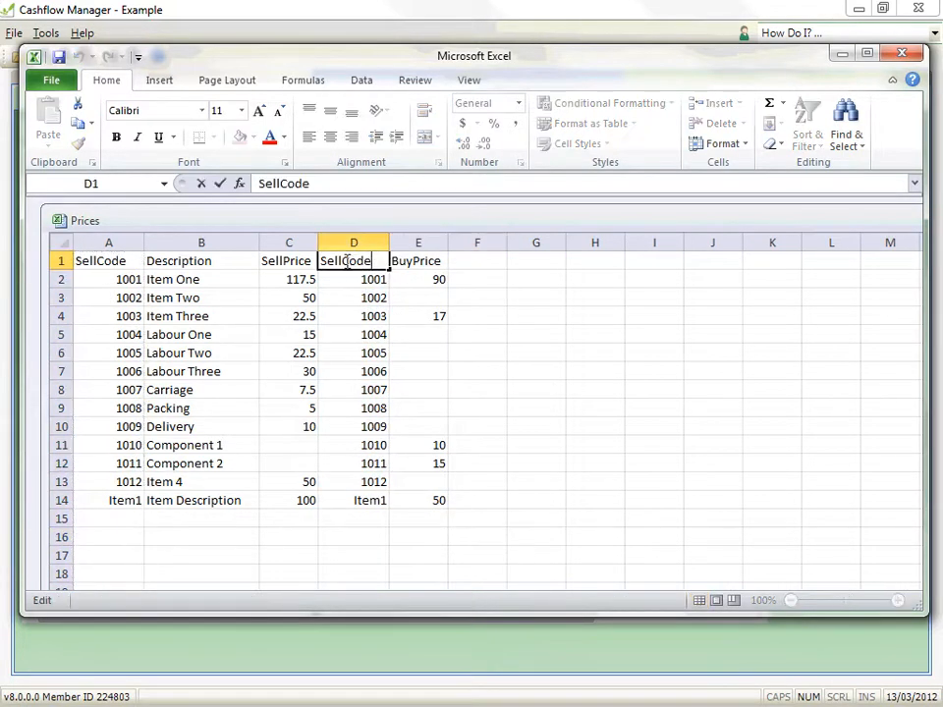
drag(341, 261, 280, 257)
key(BackSpace)
text(Buy)
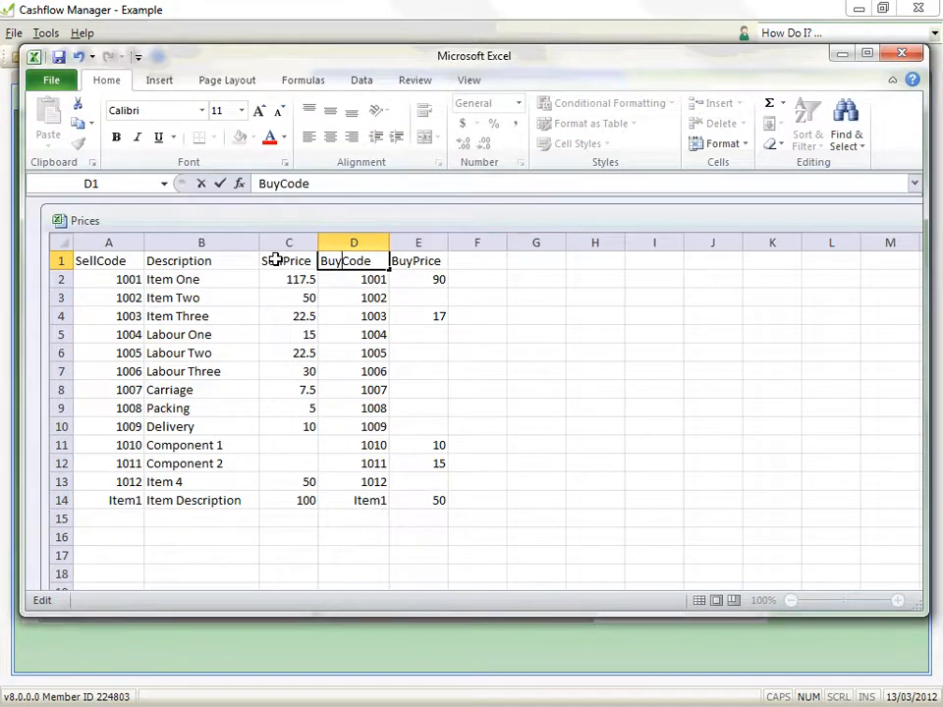
key(Return)
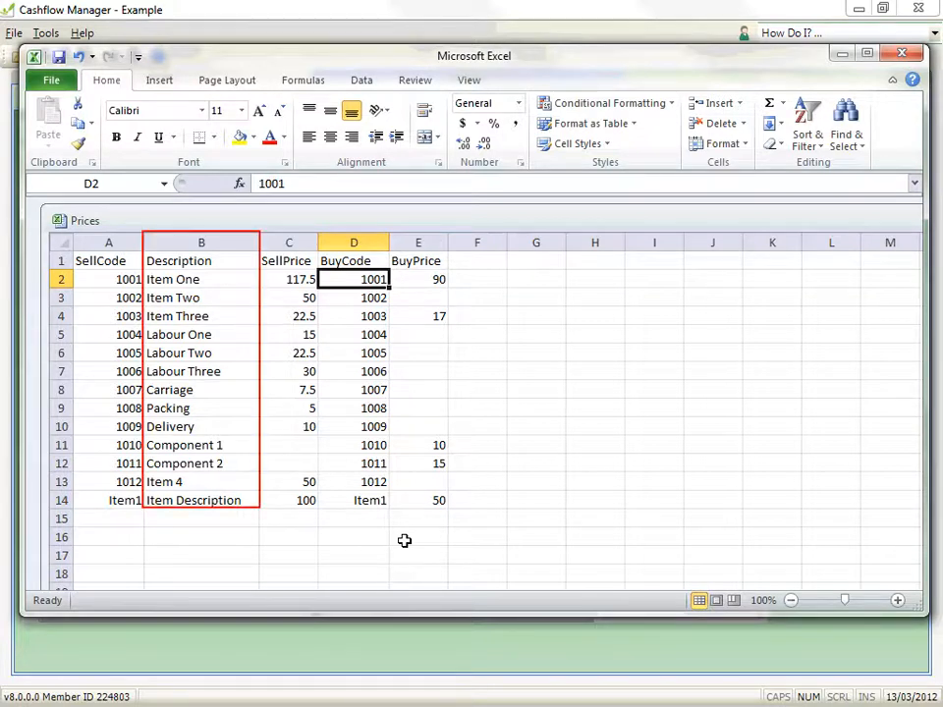
- Copy the whole Description column and insert the copy before the BuyPrice column
click(165, 242)
right_click(167, 246)
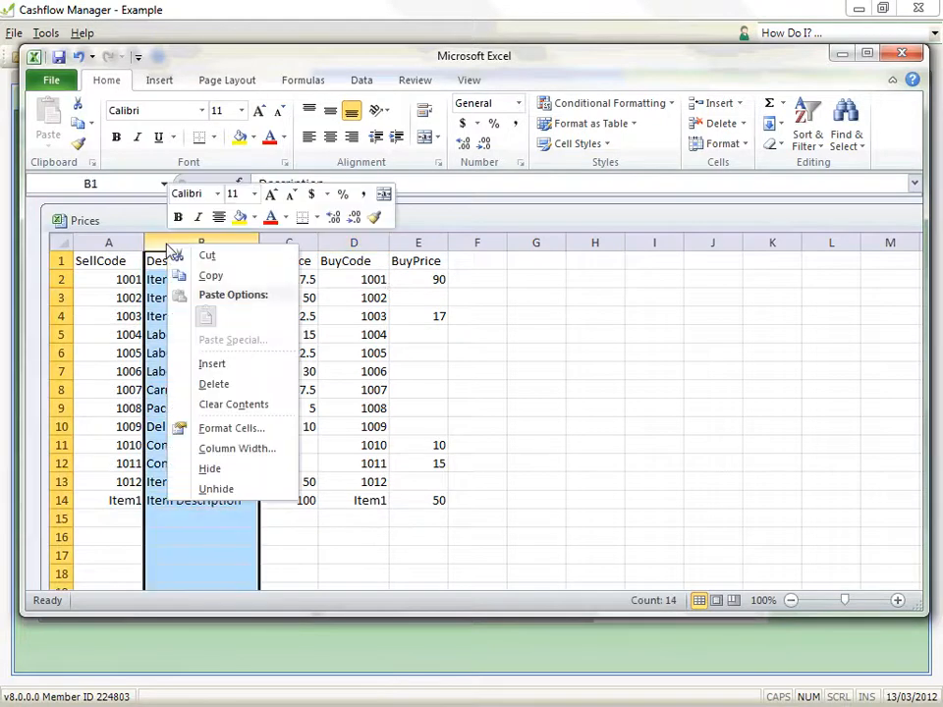
click(212, 275)
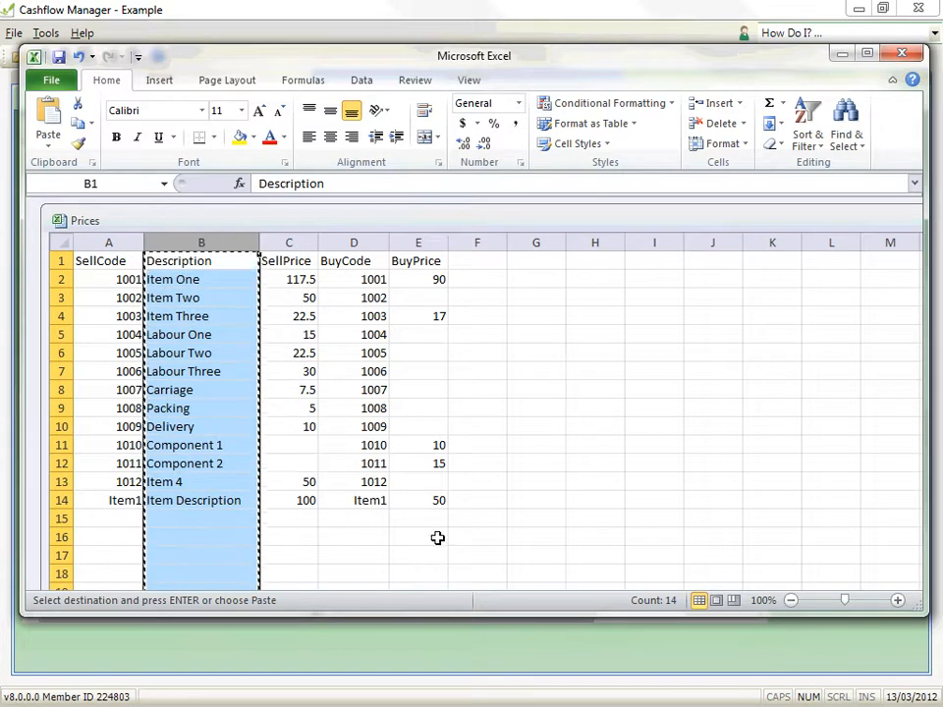
click(398, 243)
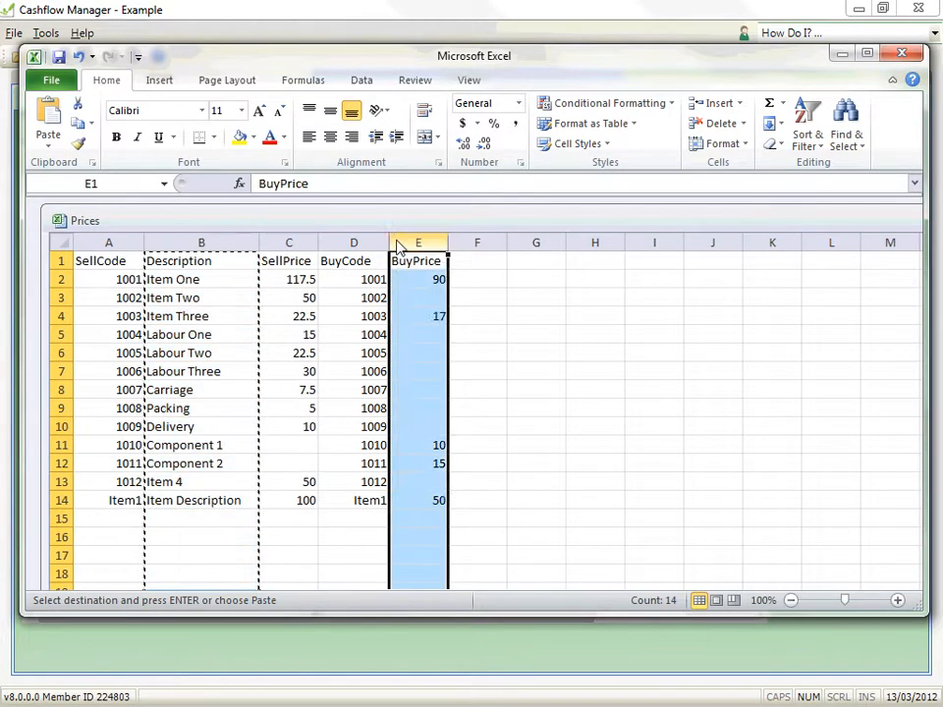
right_click(398, 243)
click(427, 357)
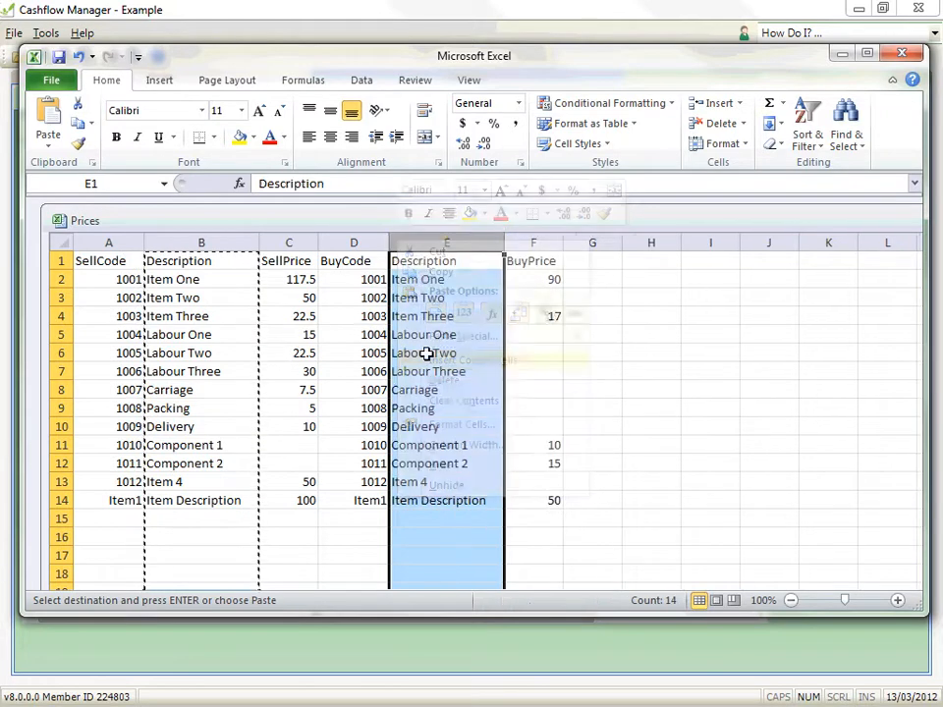
- Rename the description headers as BuyDescription in E1 and SellDescription in B1
double_click(403, 263)
text(Buy)
click(153, 263)
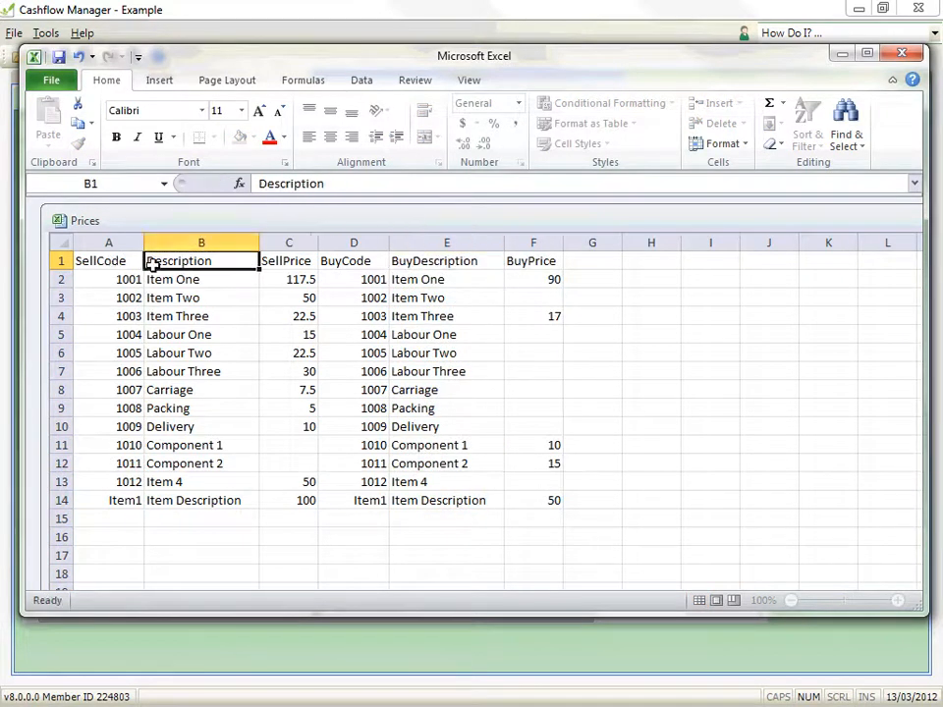
double_click(152, 263)
text(Sell)
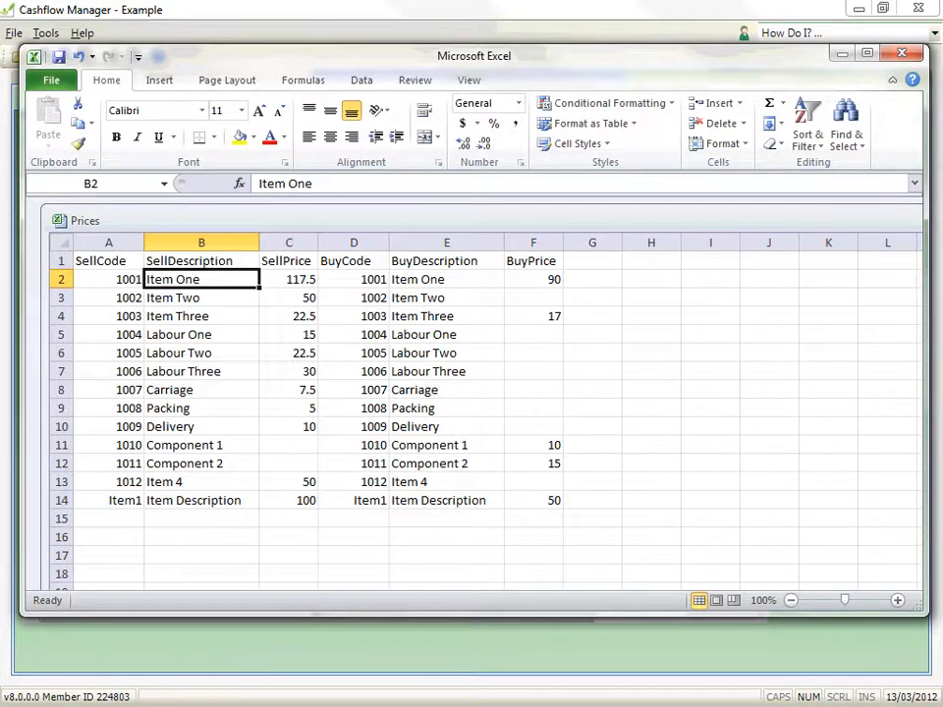
click(588, 389)
click(748, 442)
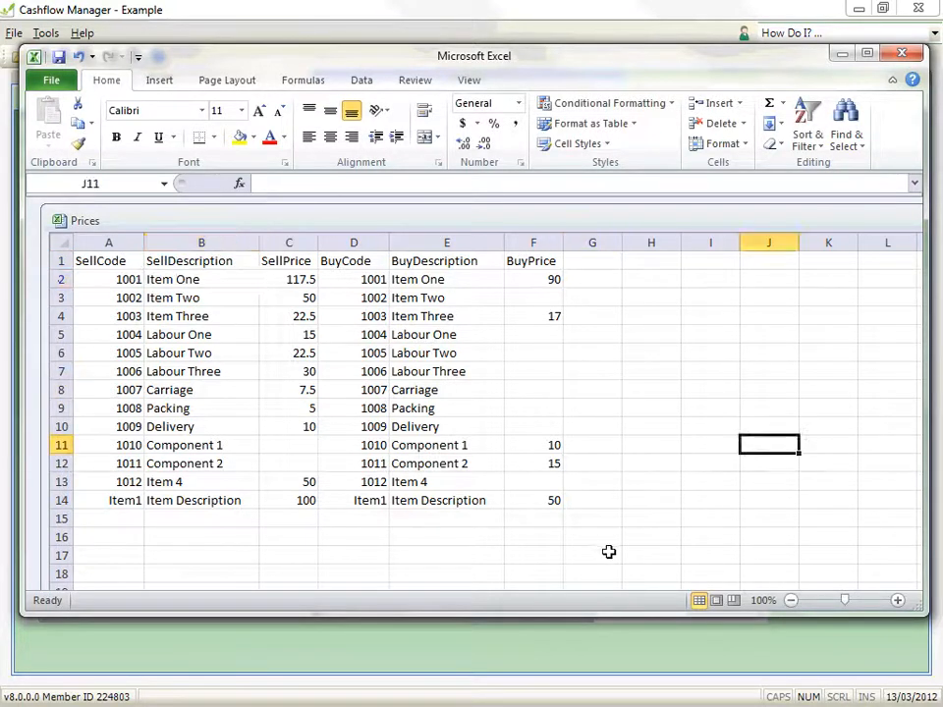
click(609, 553)
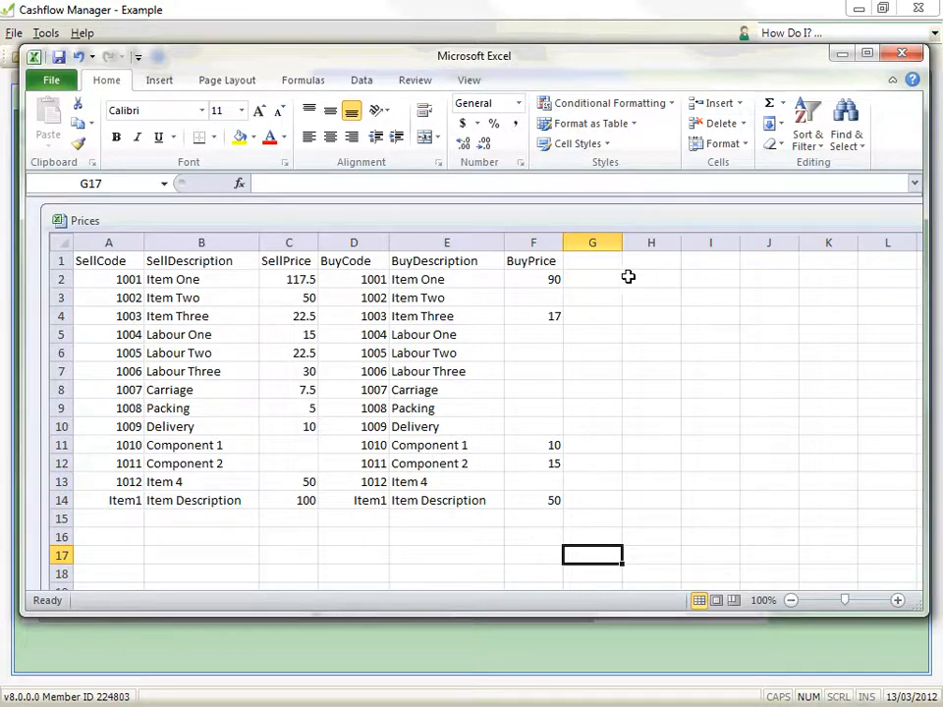
- Add a TaxSetting header in G1 and enter V for Item One in G2
double_click(586, 260)
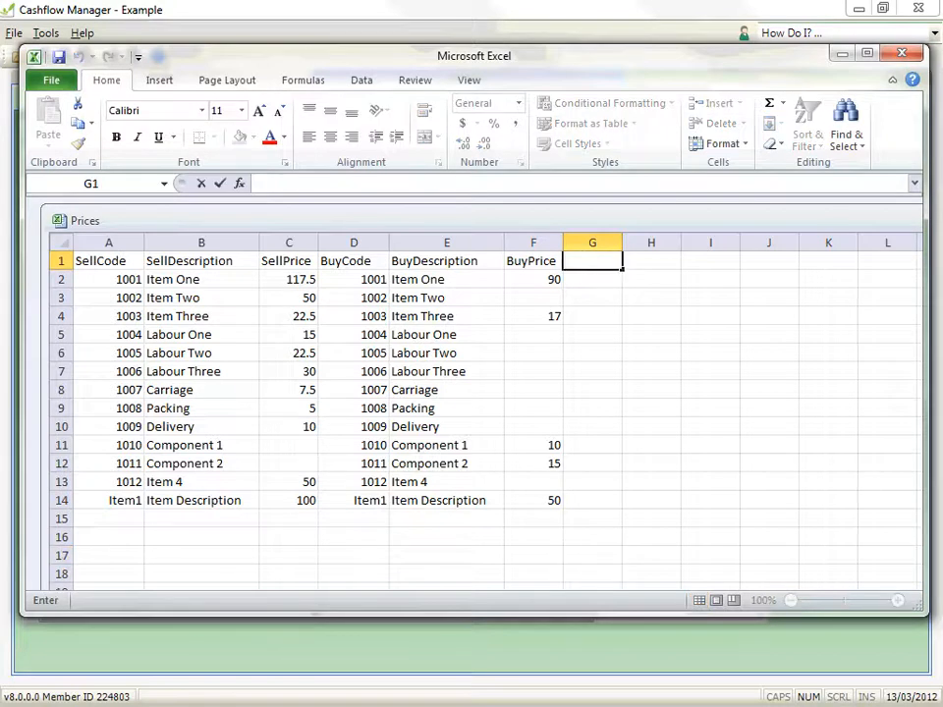
text(TaxSetting)
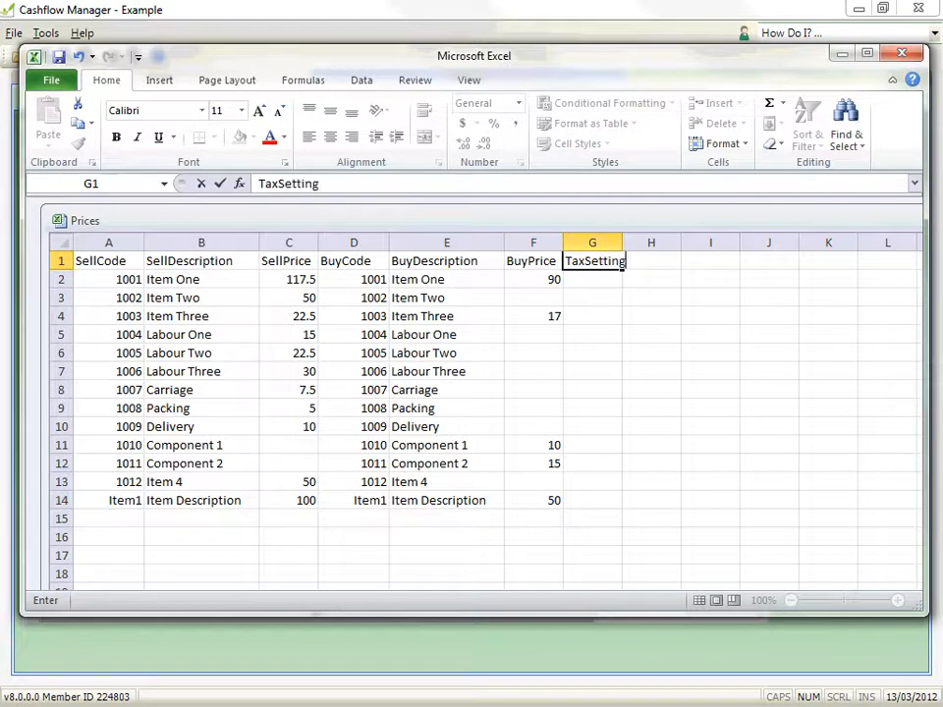
key(Return)
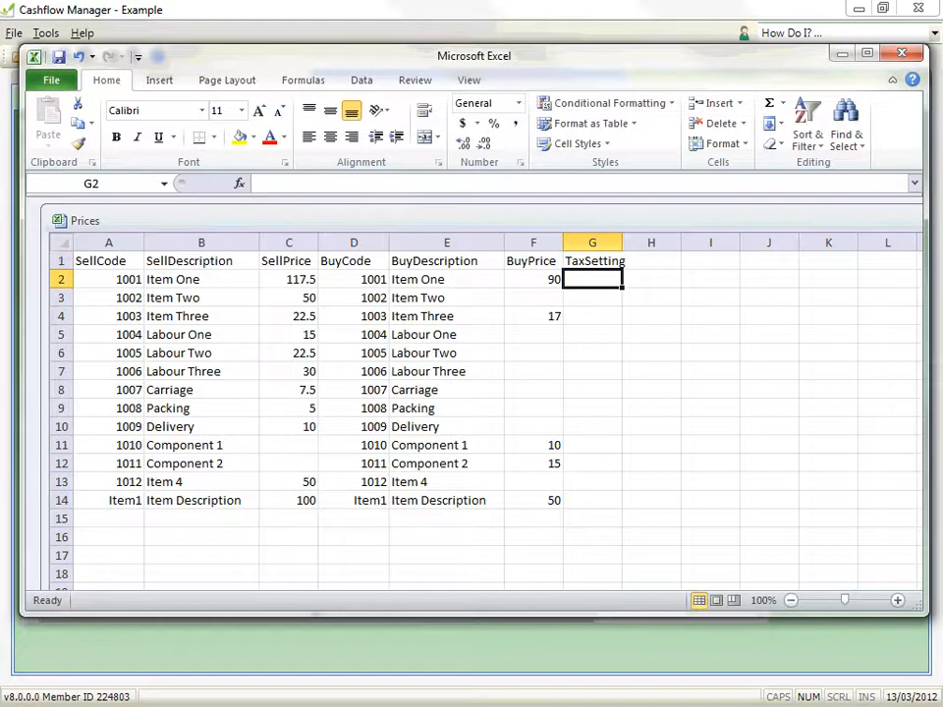
text(V)
key(Return)
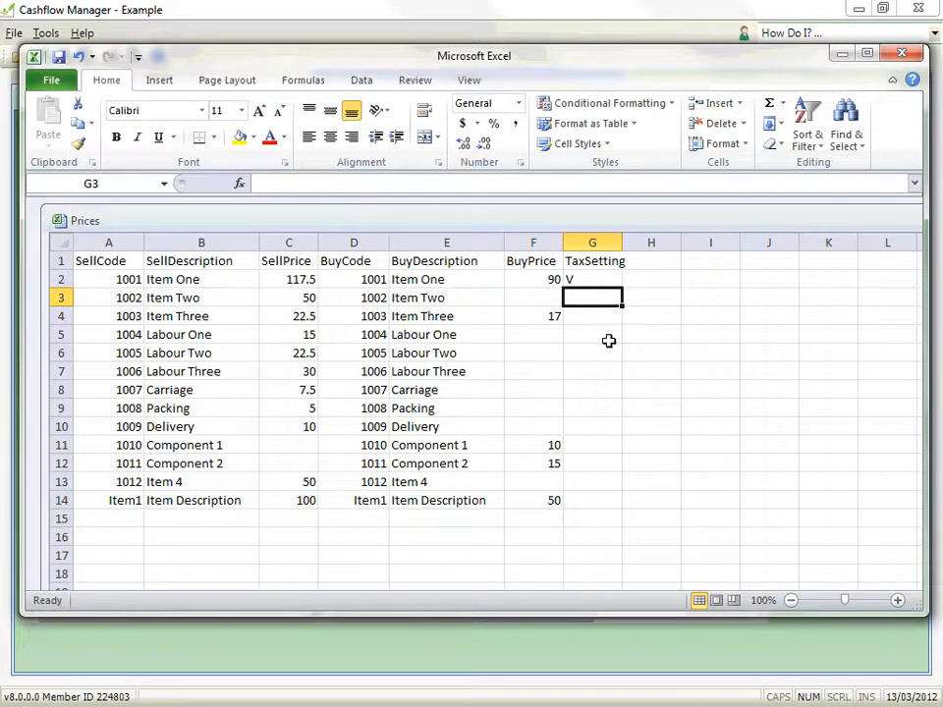
- Enter O as the tax setting for Carriage in G8
click(600, 394)
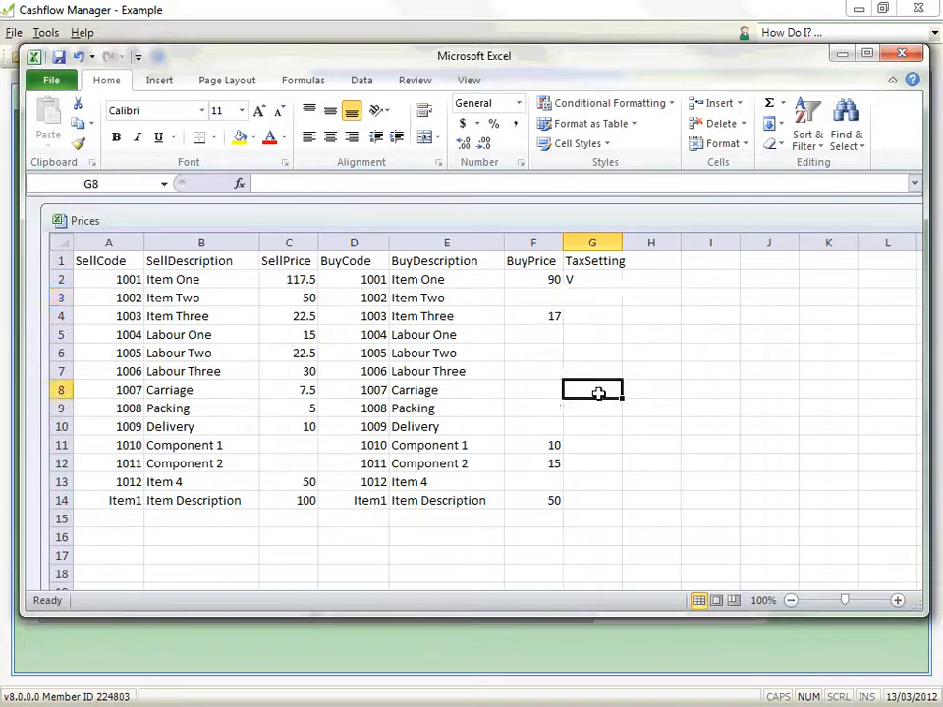
text(O)
key(Return)
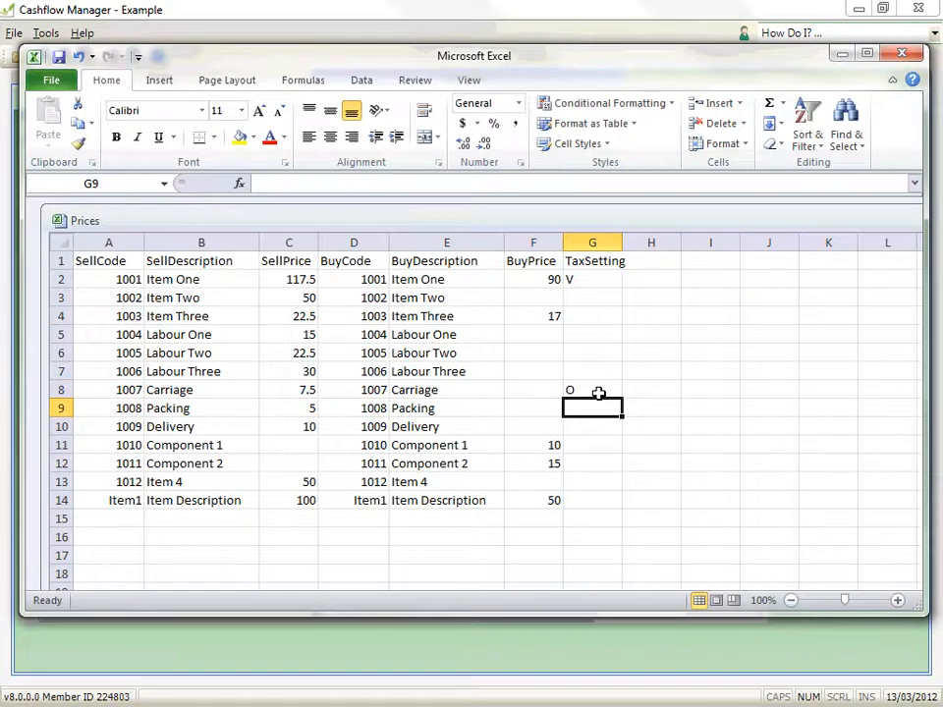
key(Return)
text(Z)
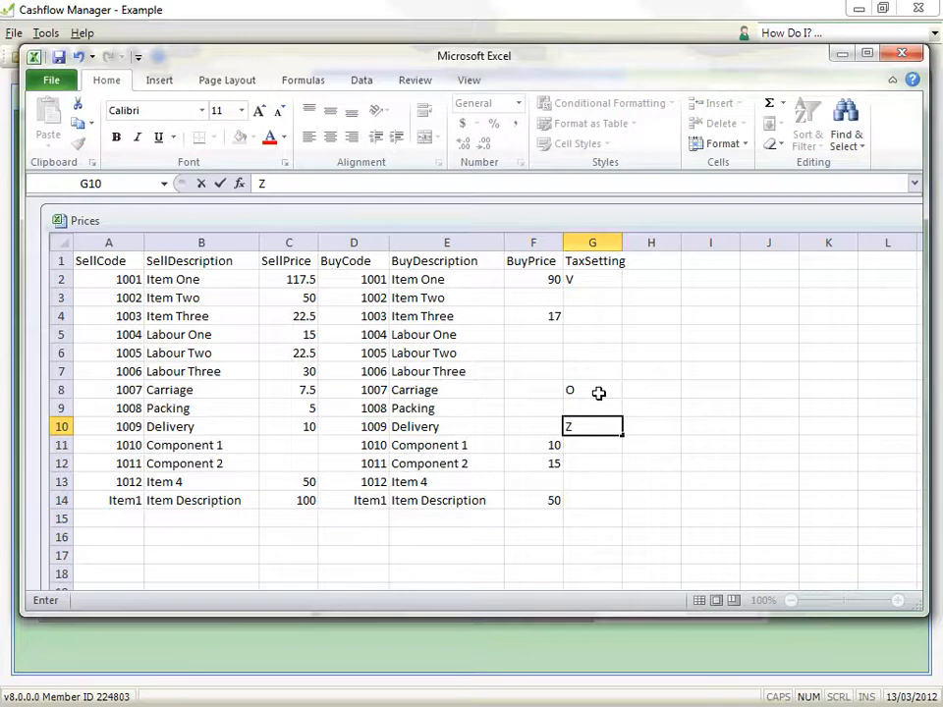
key(BackSpace)
click(676, 372)
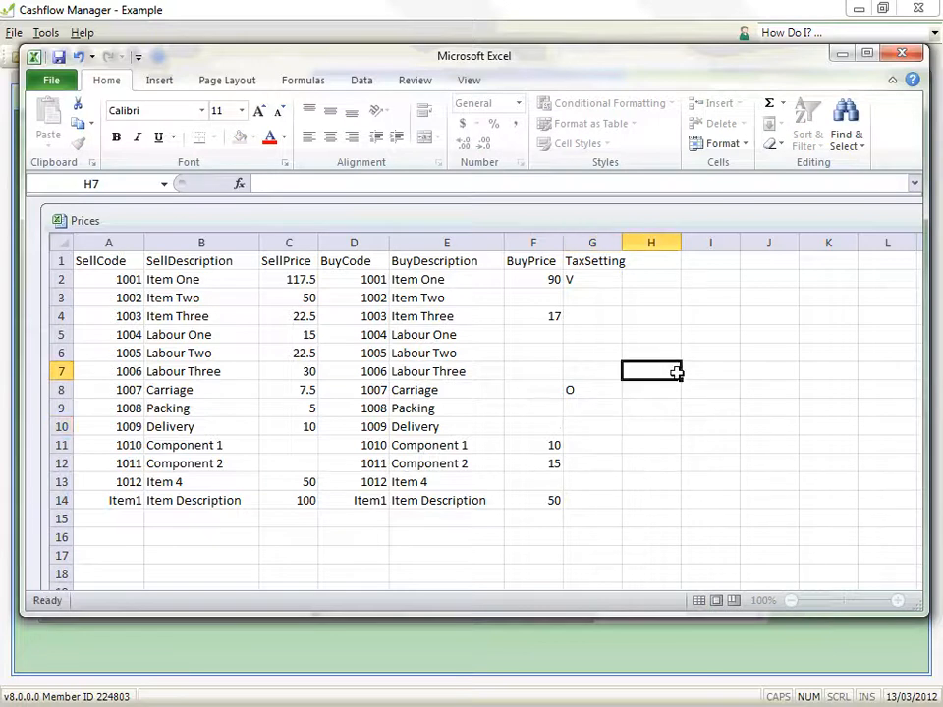
- Fill the V tax setting from G2 down through G7, covering Item Two to Labour Three
click(609, 281)
drag(618, 285, 620, 375)
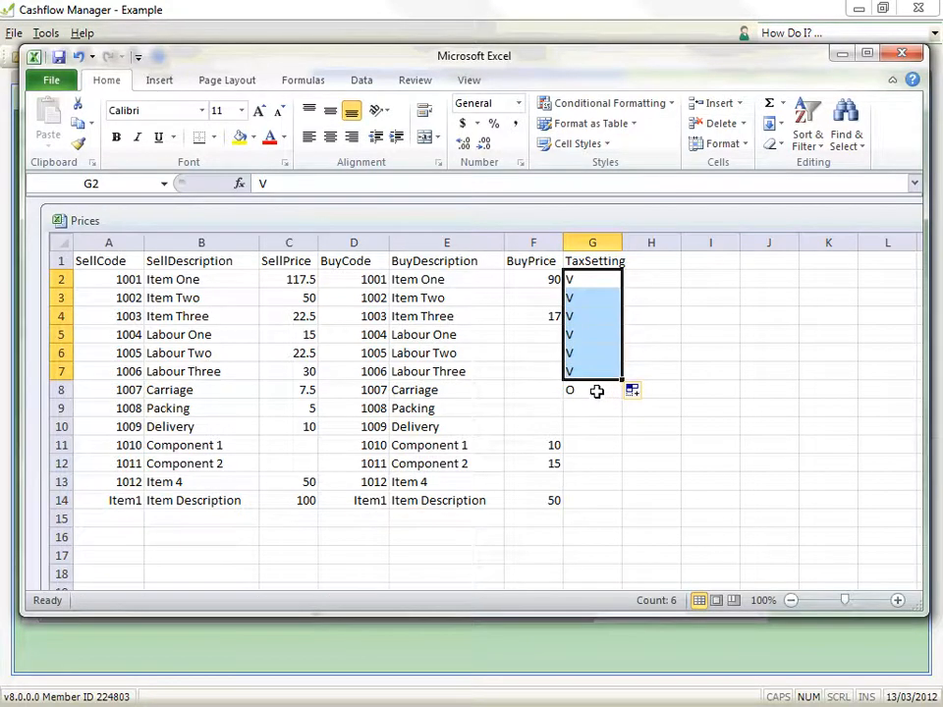
- Copy the O tax setting from Carriage in G8 to Item Description in G14
click(597, 391)
key(ctrl+c)
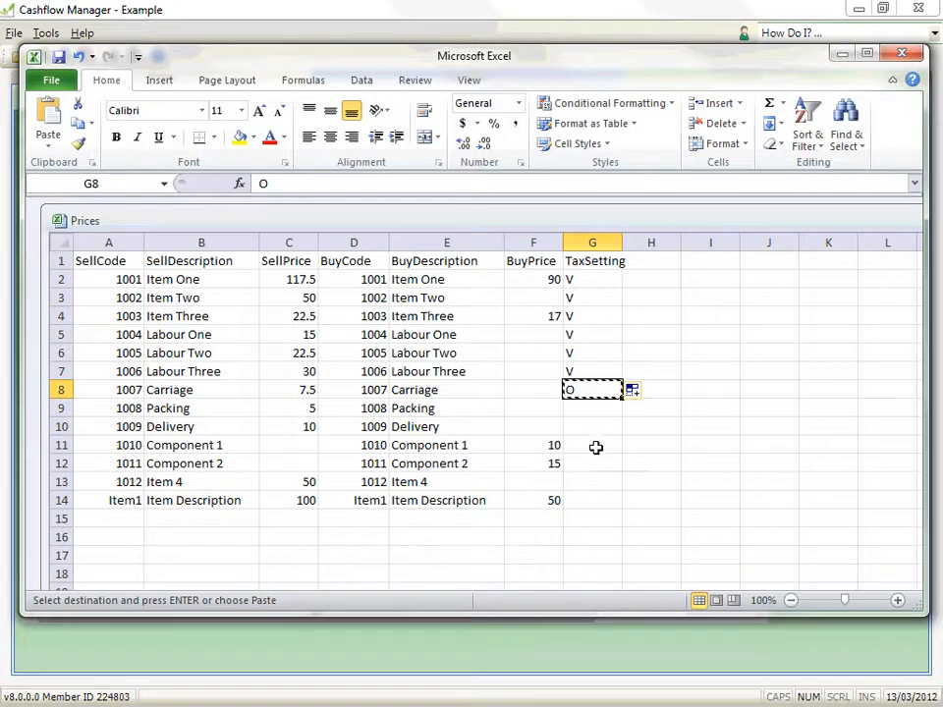
click(598, 497)
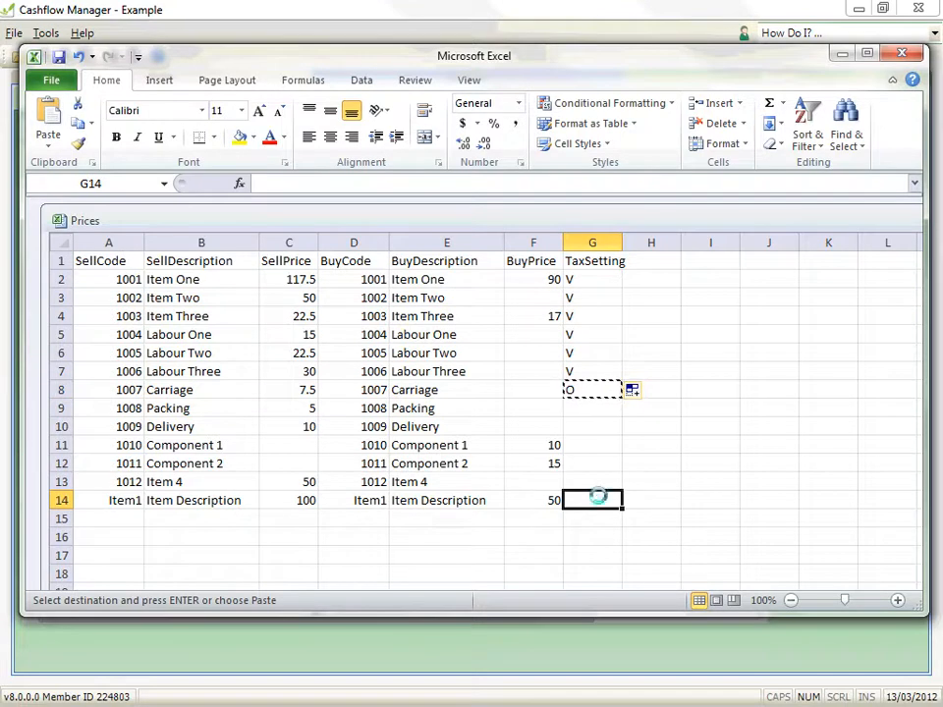
key(ctrl+v)
- Copy the V tax setting from G7 to Packing in G9 and fill it down through Item 4 in G13
click(588, 370)
key(ctrl+c)
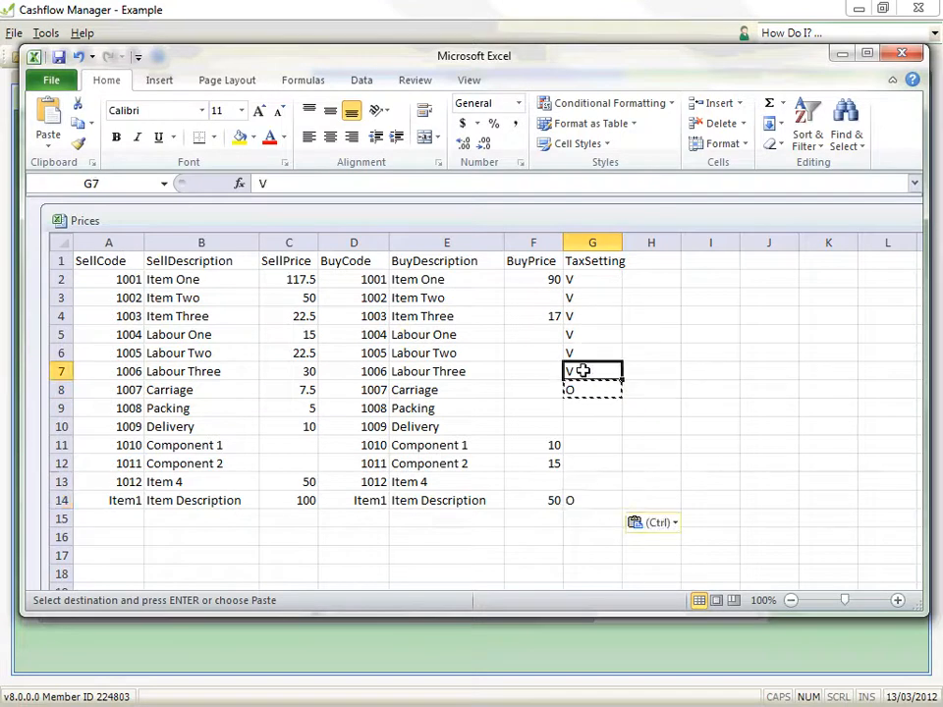
click(594, 410)
key(ctrl+v)
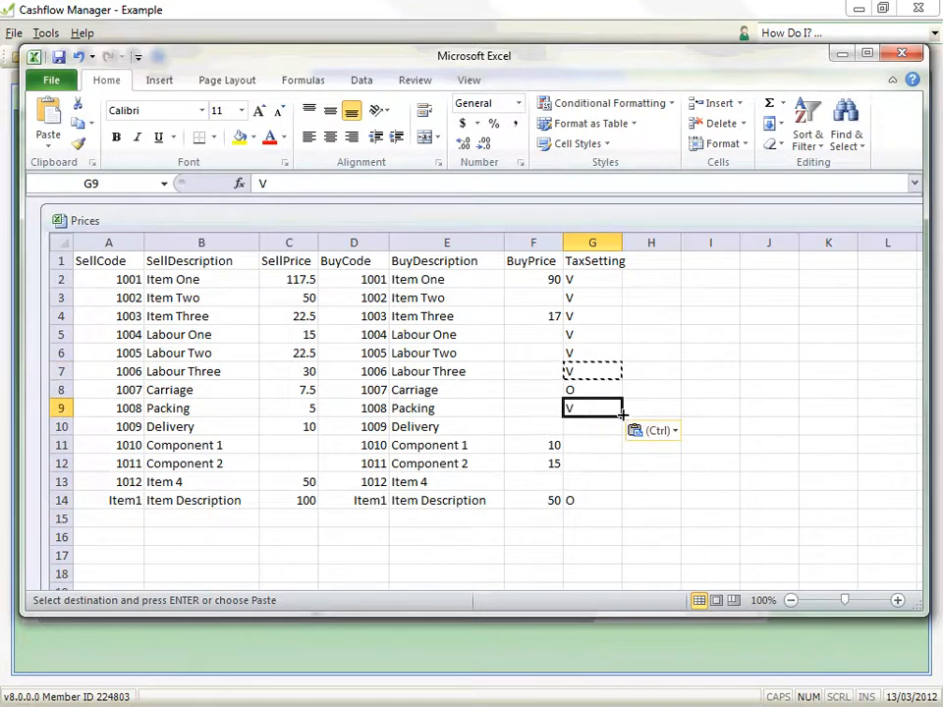
drag(623, 417, 628, 491)
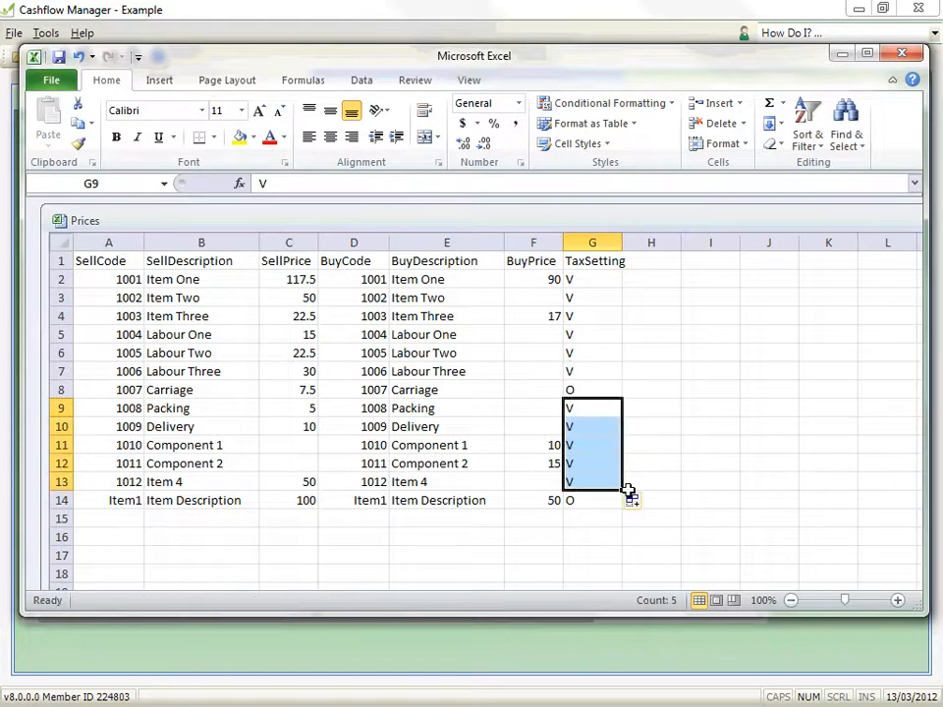
click(805, 420)
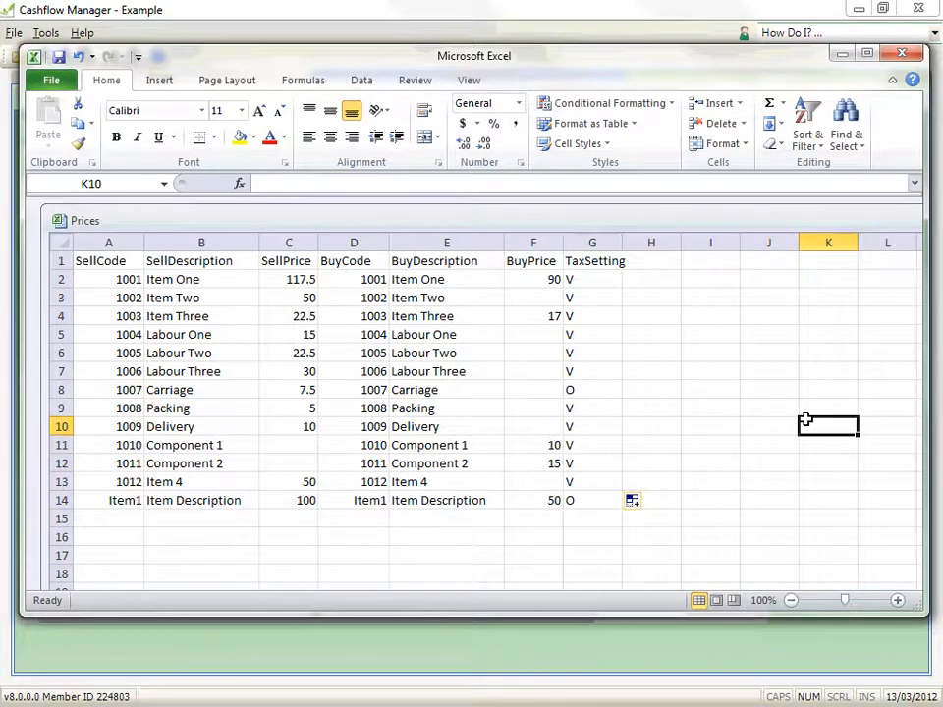
- Refill the V tax setting from Item One in G2 down through Labour Three in G7
click(610, 280)
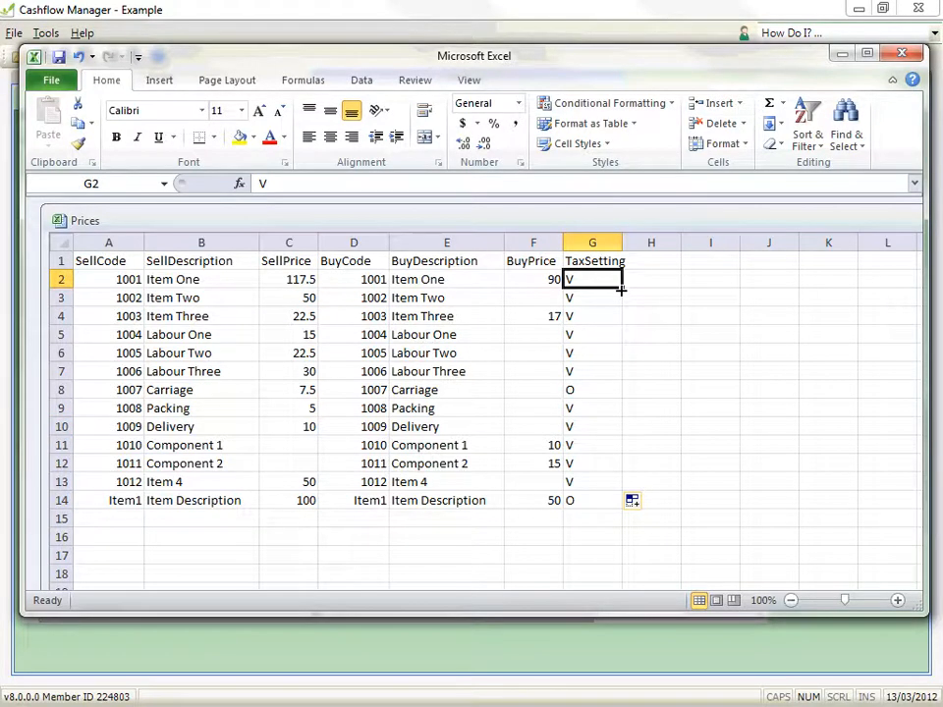
drag(620, 290, 622, 383)
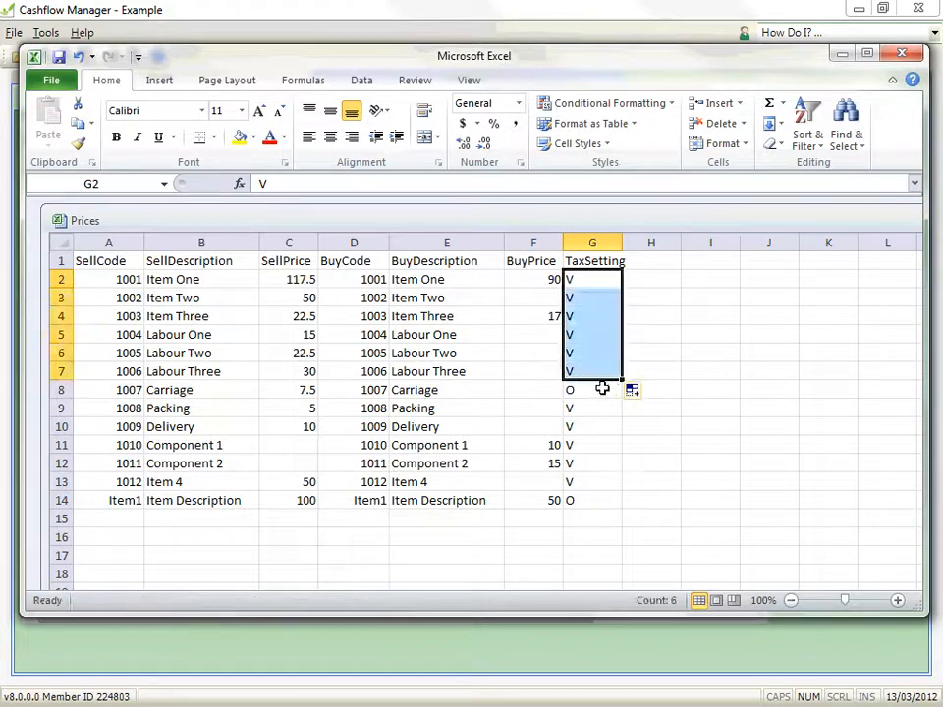
click(796, 458)
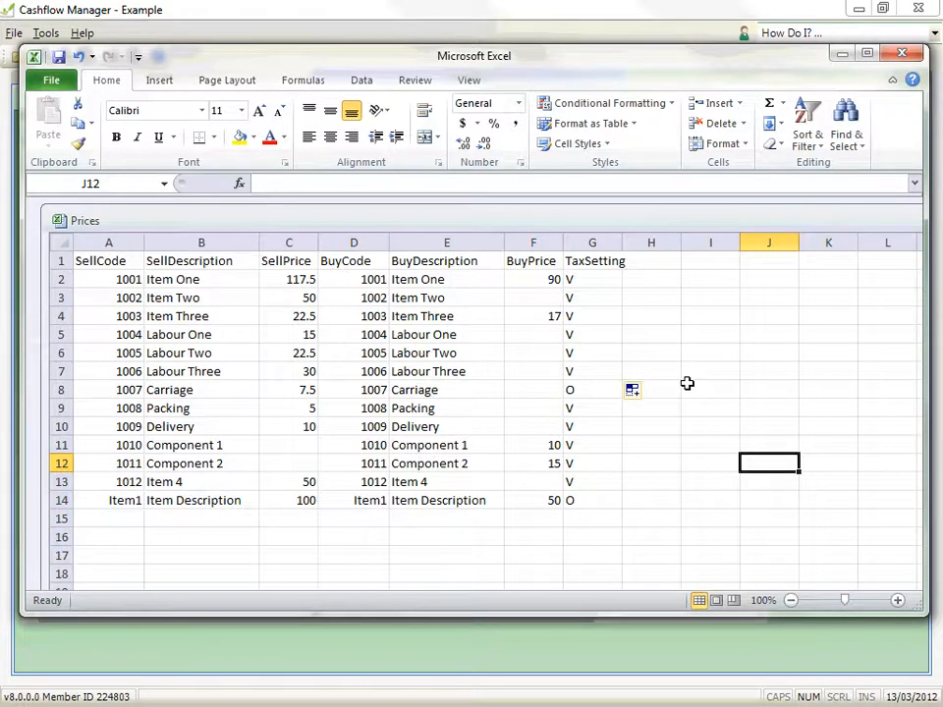
- Change the tax settings of Carriage in G8 and Item Description in G14 to E
click(595, 391)
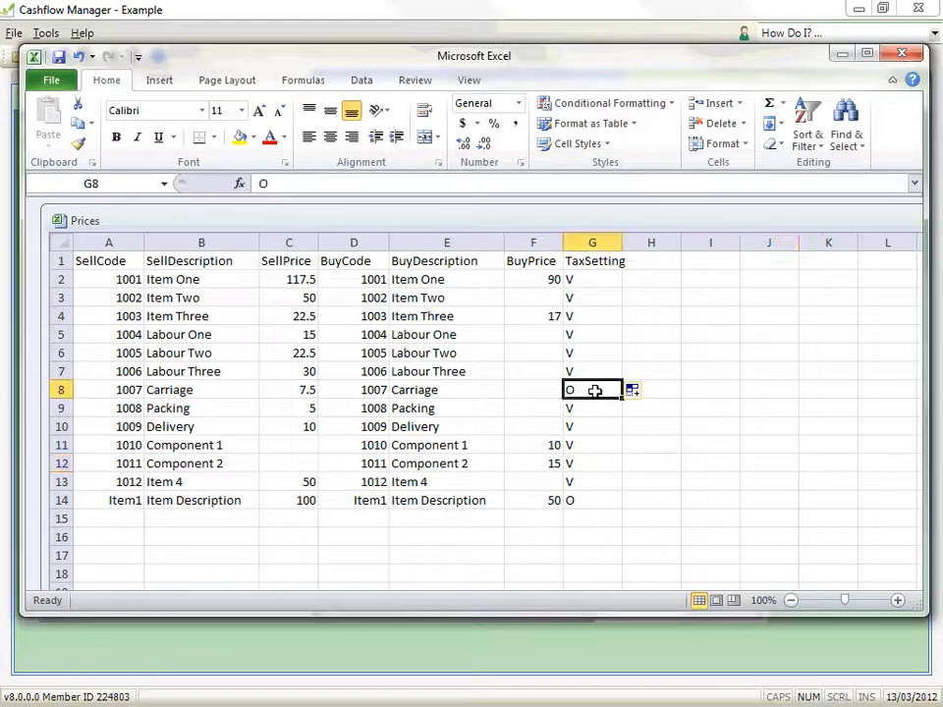
text(E)
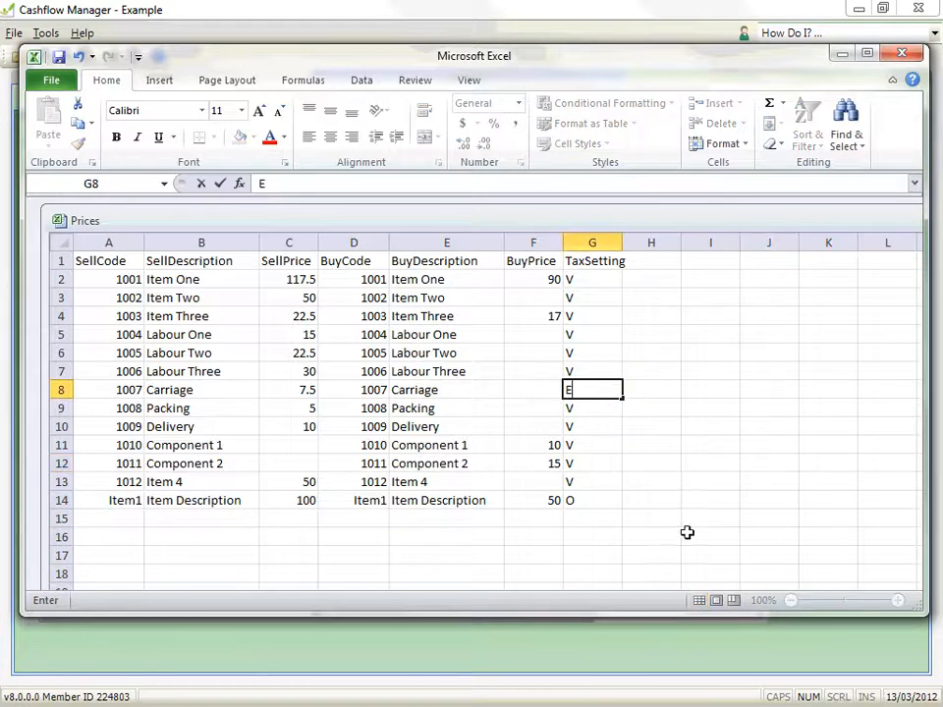
click(581, 499)
text(E)
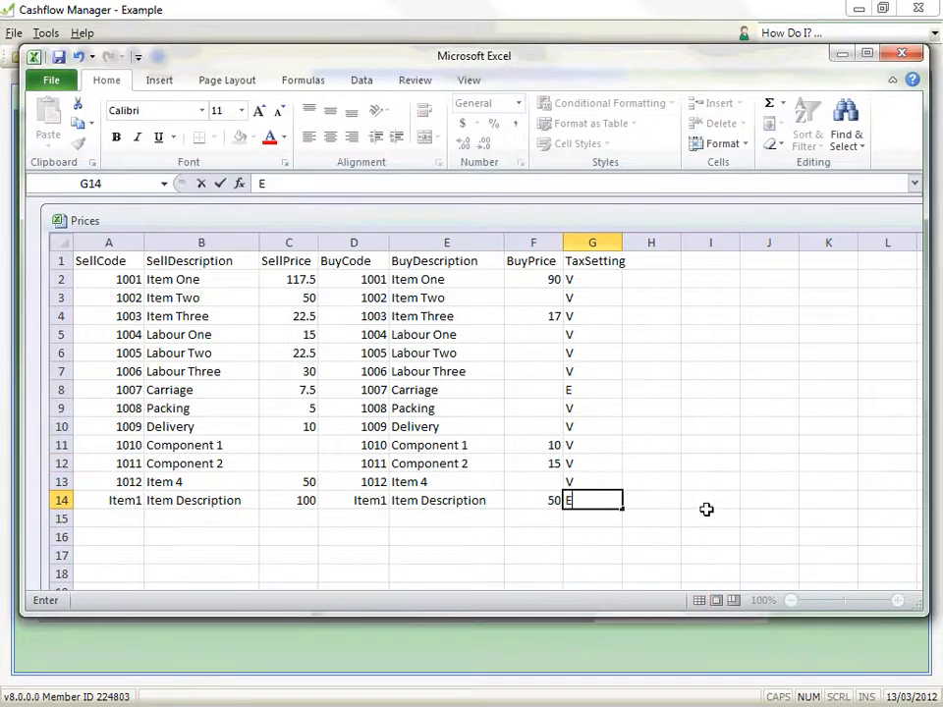
click(707, 512)
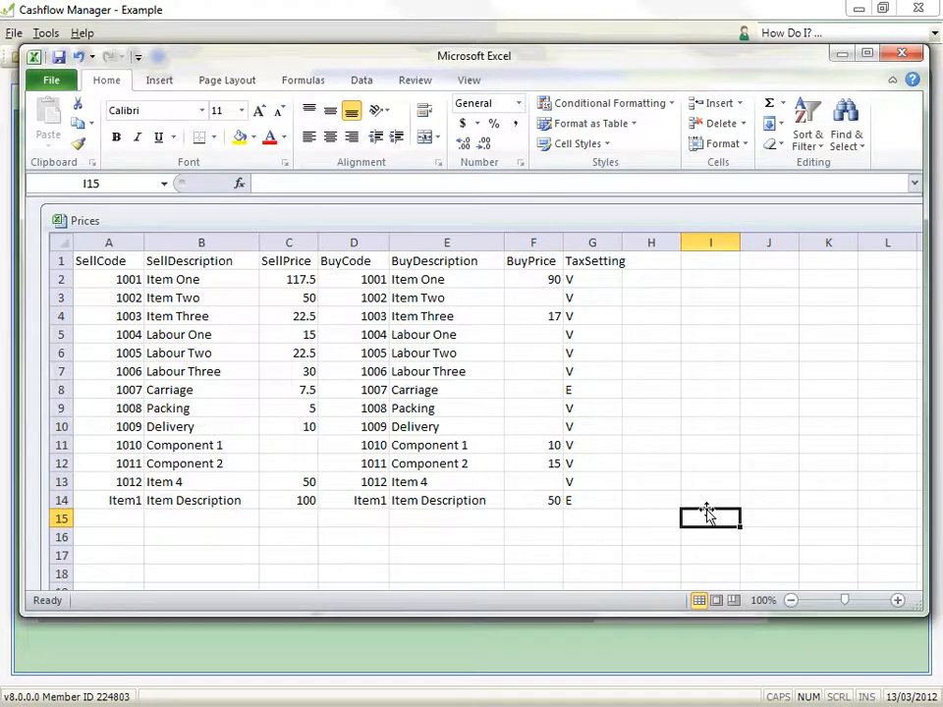
- Add an InventoryKey header in H1 and widen columns G and H to fit their headers
drag(623, 243, 632, 241)
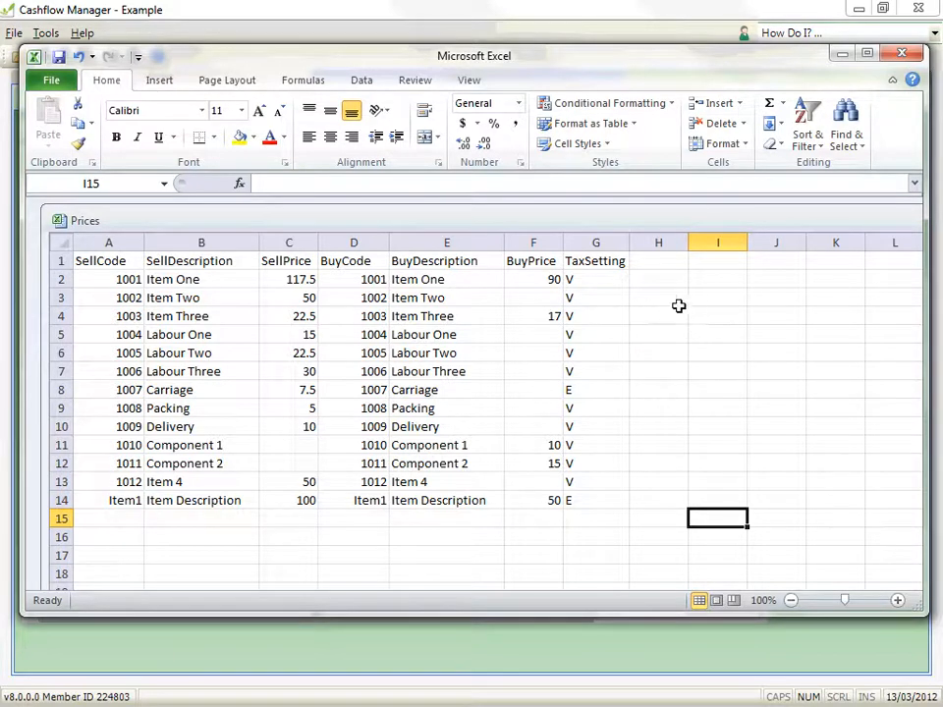
double_click(663, 263)
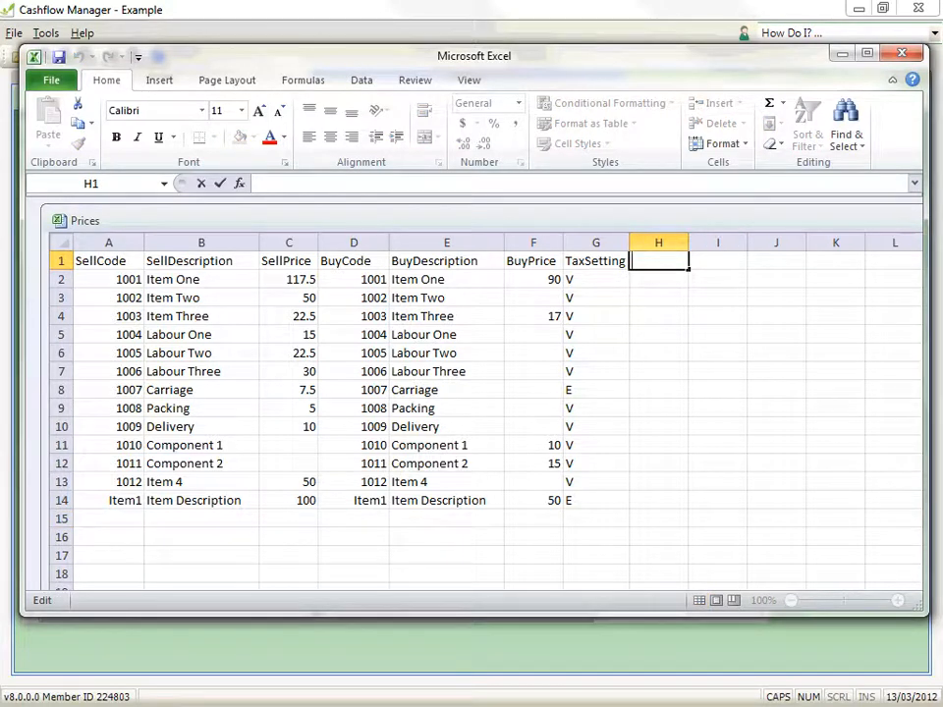
text(InventoryKey)
key(Return)
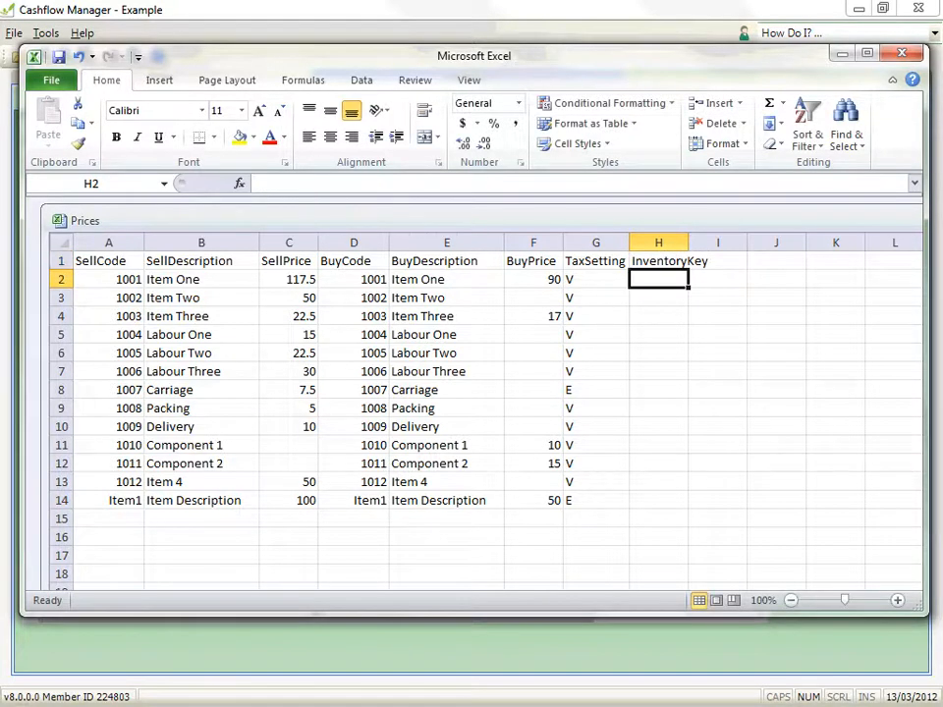
drag(687, 243, 716, 242)
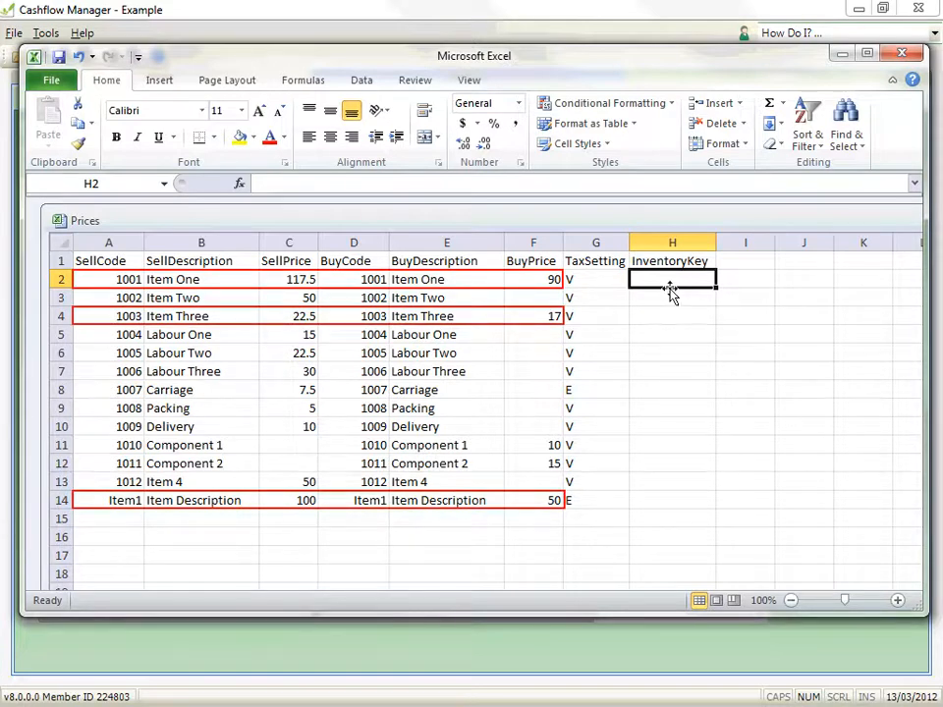
- Enter inventory key 0 for Item One in H2, Item Three in H4 and Item Description in H14
text(0)
click(666, 314)
text(0)
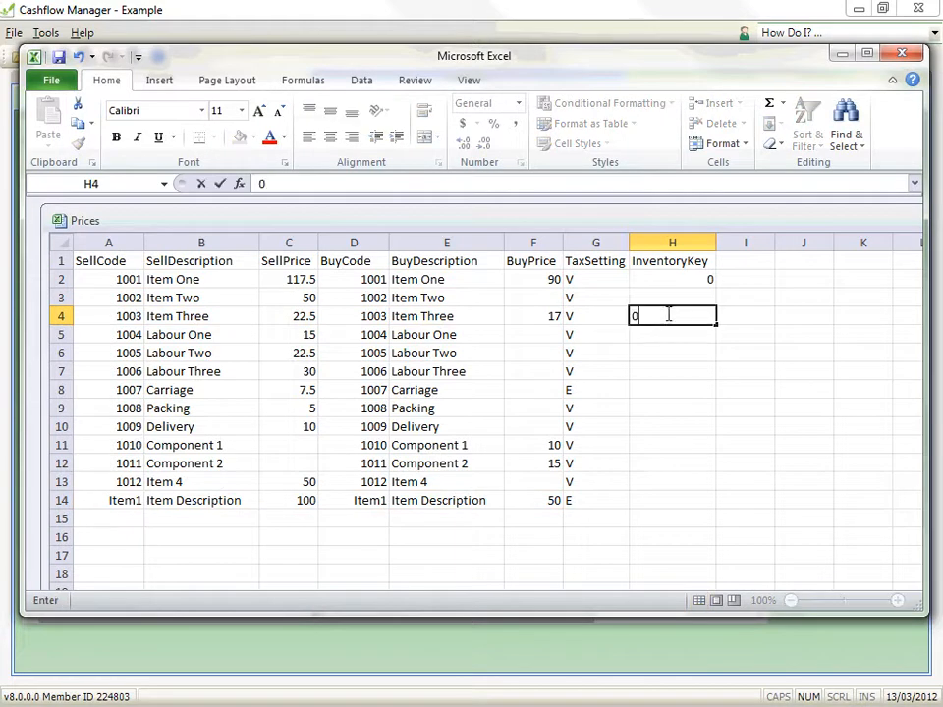
click(658, 500)
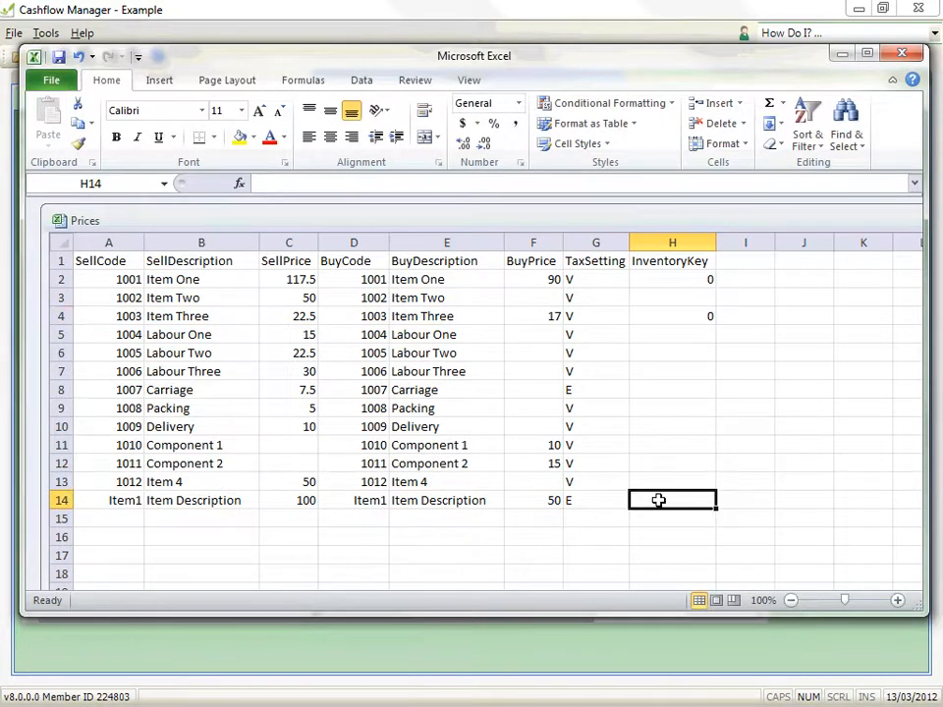
text(0)
- Enter inventory key 1 for Item 4 in H13 and Delivery in H10, filling it up from H10 to H5
click(663, 476)
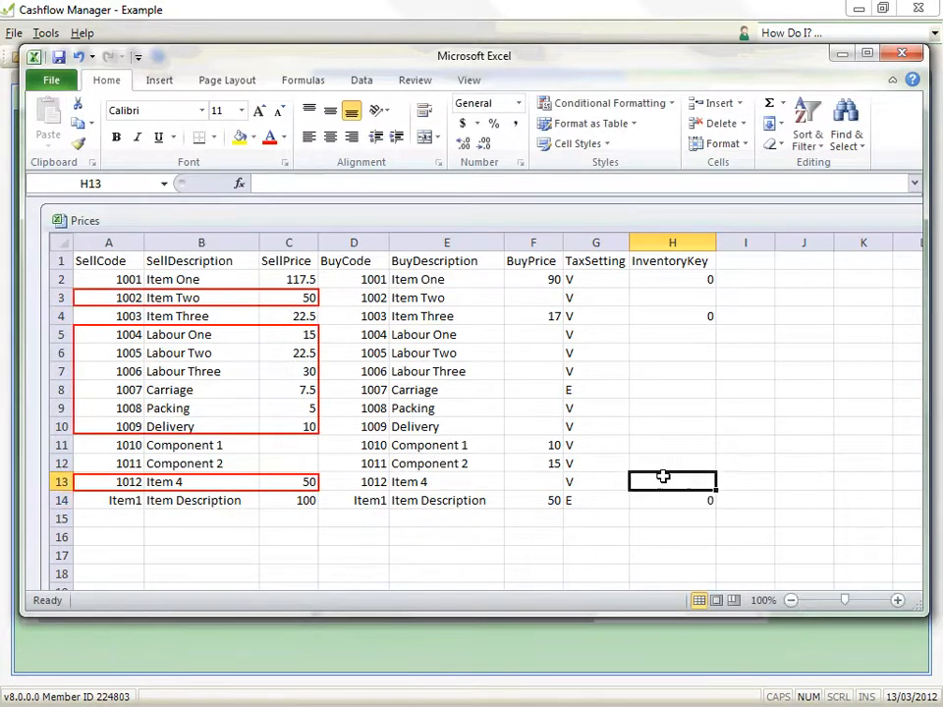
text(1)
click(665, 430)
text(1)
drag(715, 436, 707, 331)
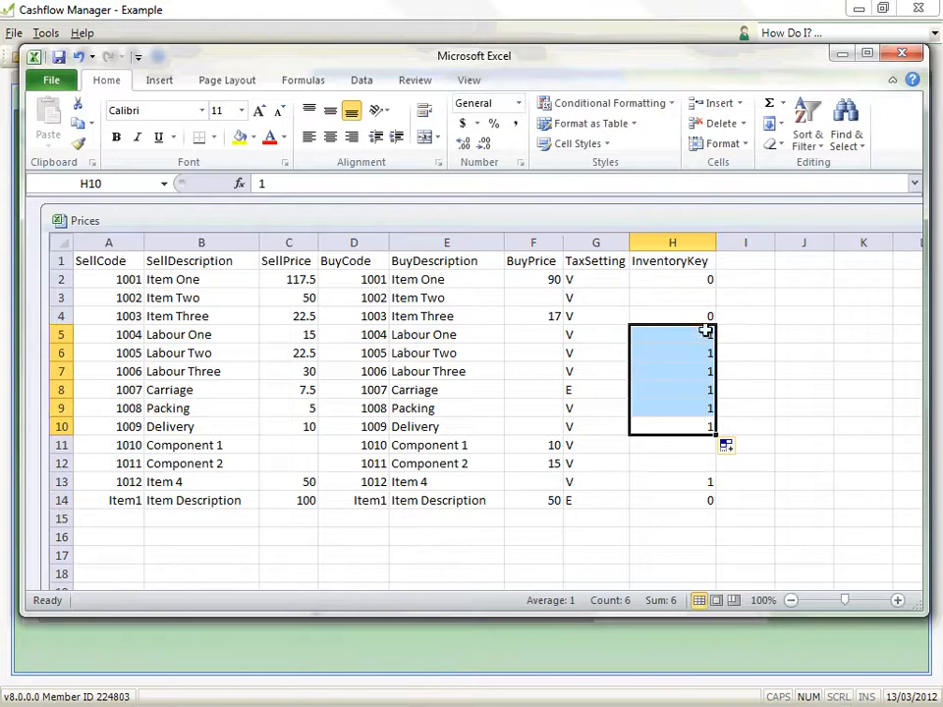
click(705, 445)
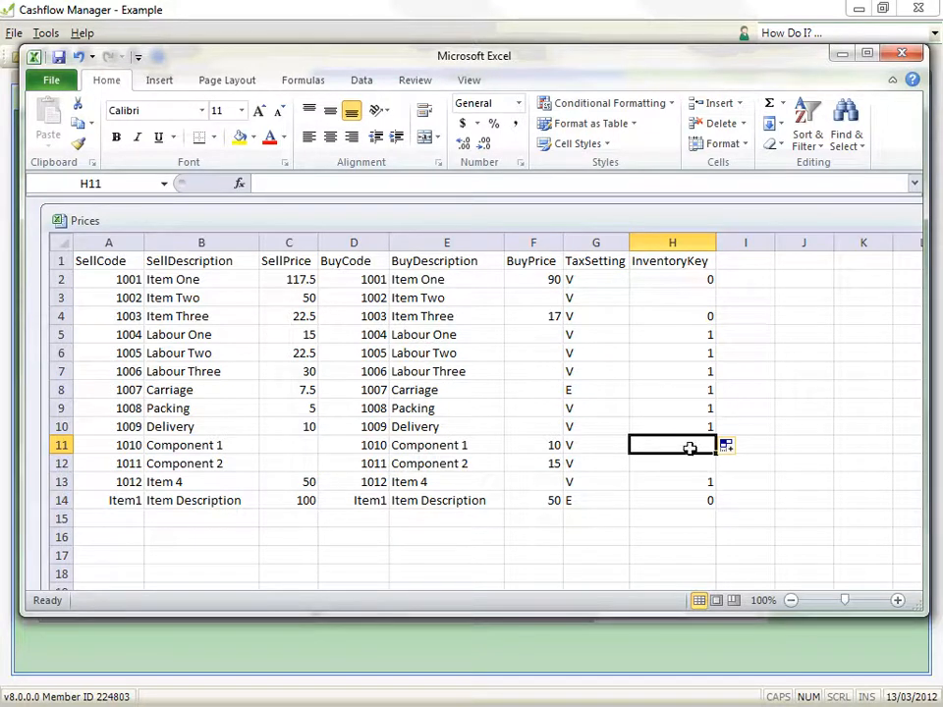
- Enter inventory key 2 for Component 1 in H11 and 3 for Component 2 in H12
text(2)
key(Return)
text(3)
click(777, 465)
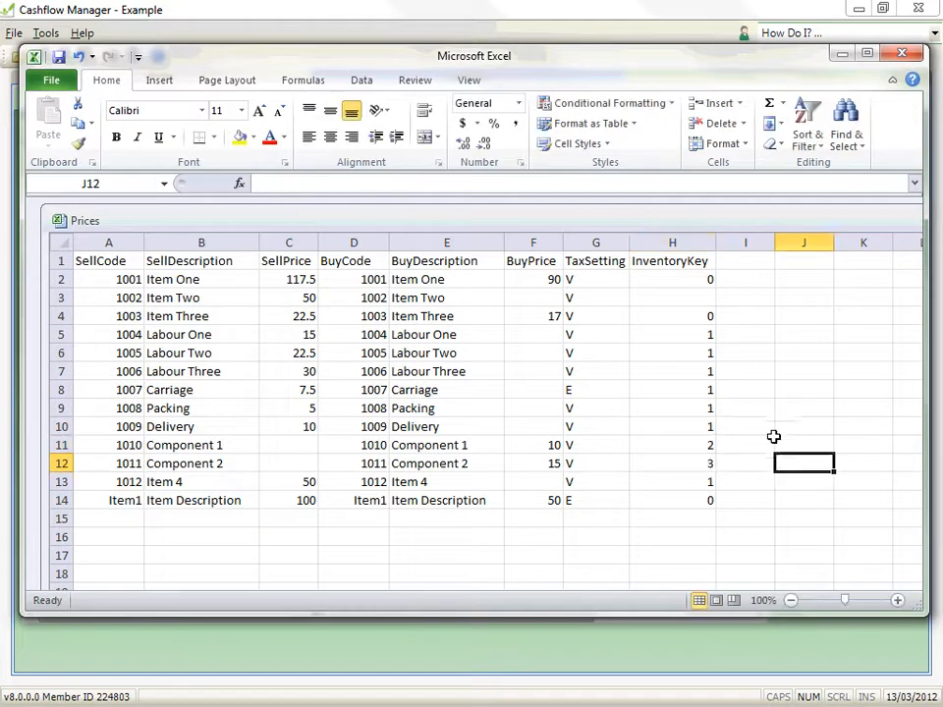
- Enter inventory key 1 for Item Two in H3
click(700, 296)
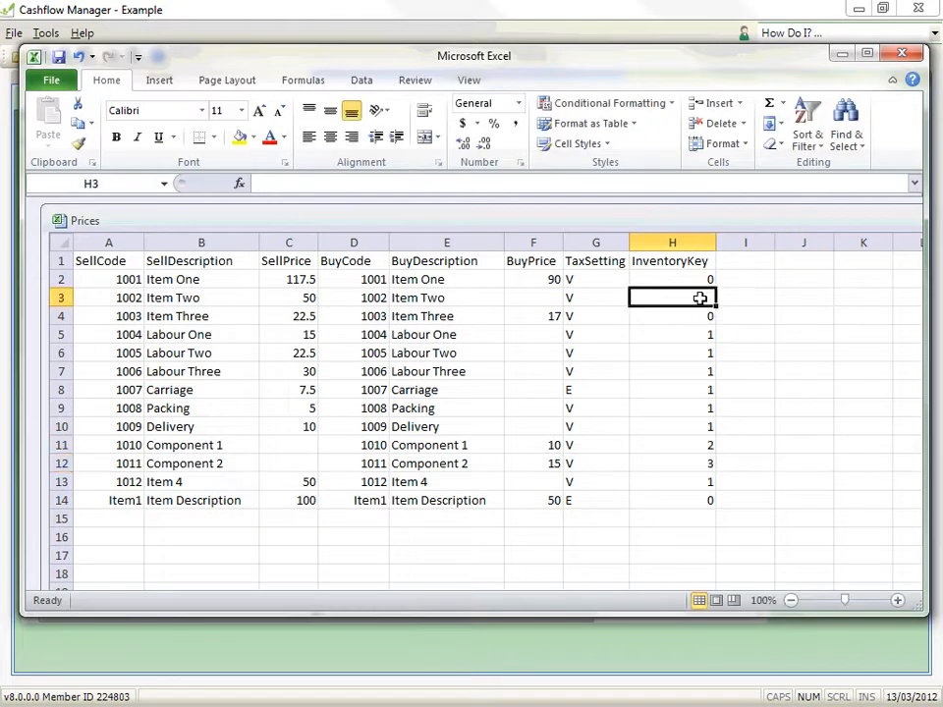
text(1)
click(772, 345)
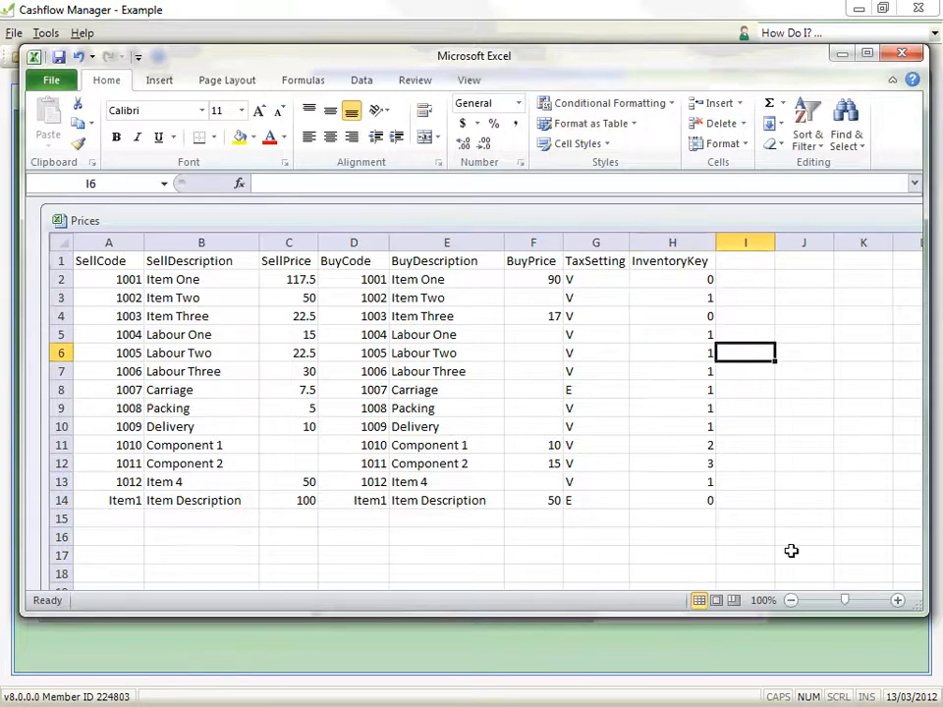
- Change the inventory key of Component 2 in H12 to 2
click(709, 466)
text(2)
click(731, 477)
click(699, 541)
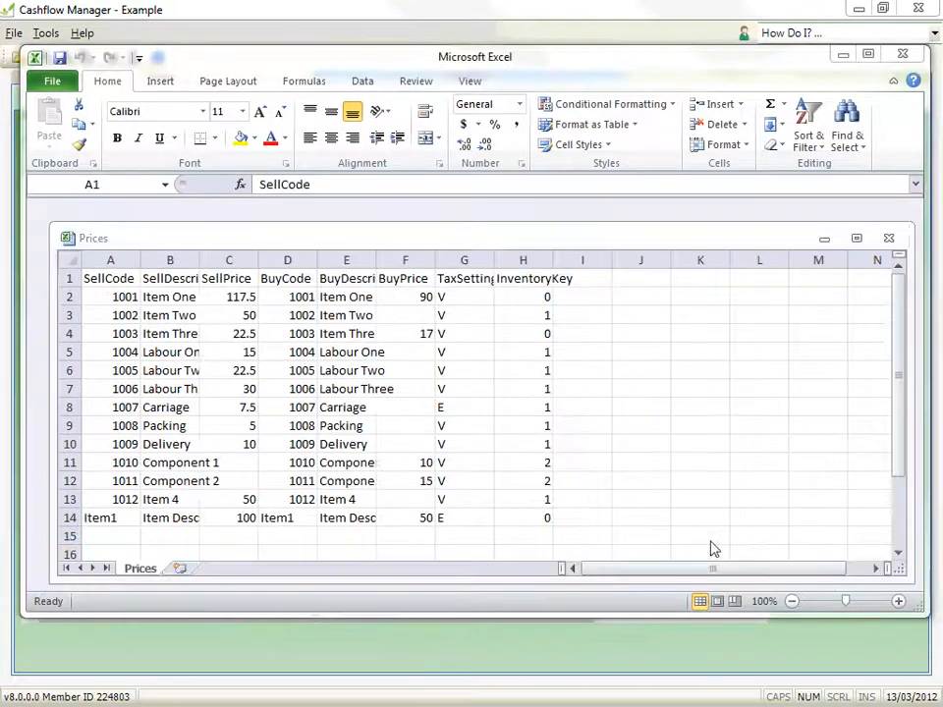
- Save the sheet as Prices in Text (Tab delimited) format, replacing the existing file, and close Excel without saving again
click(43, 82)
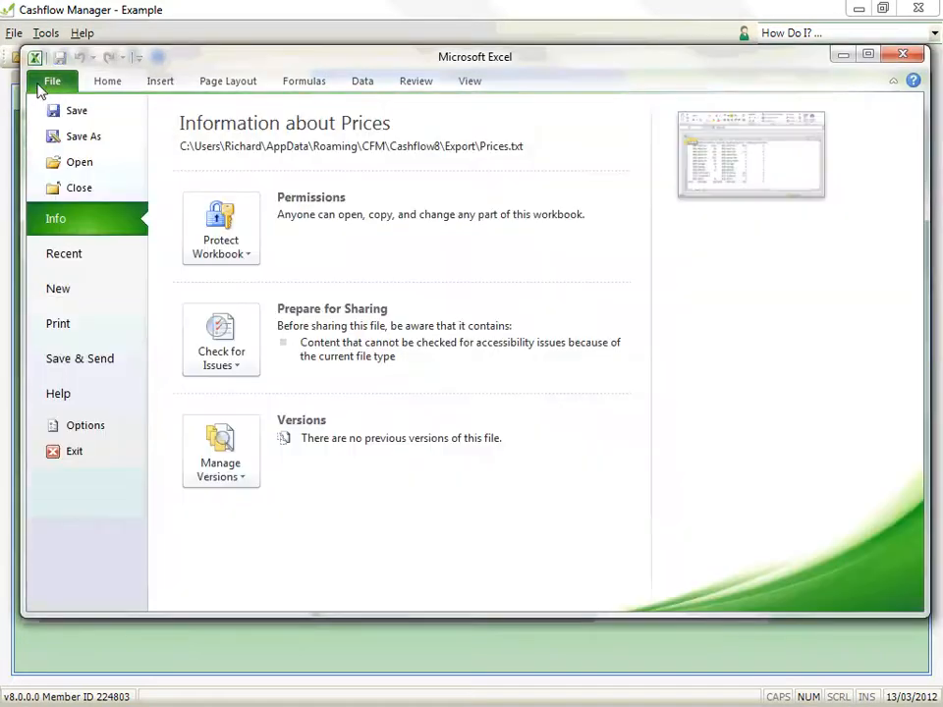
click(76, 140)
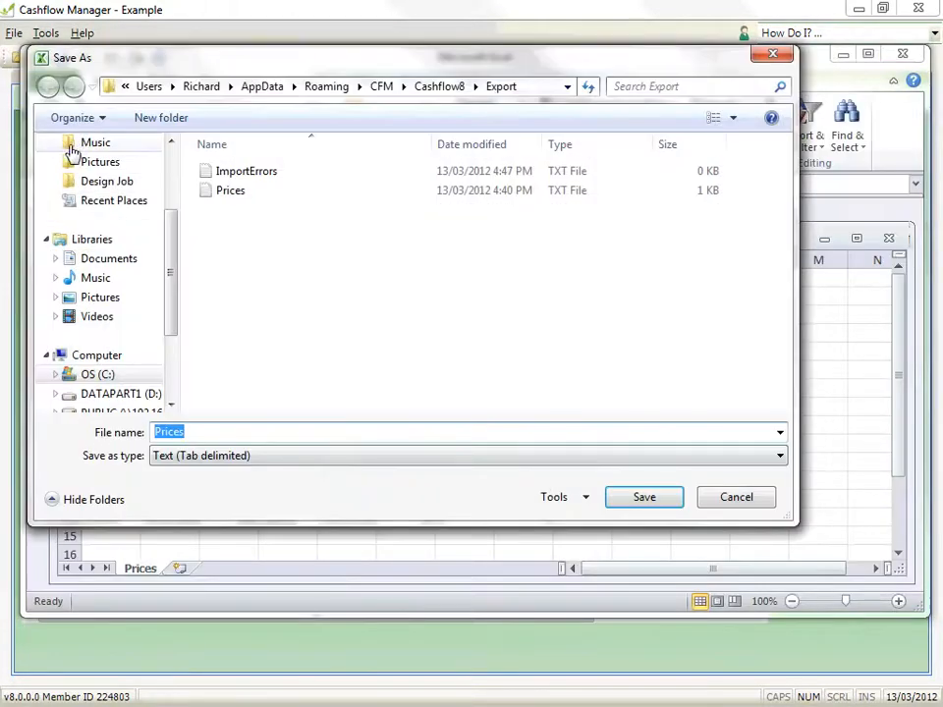
click(351, 469)
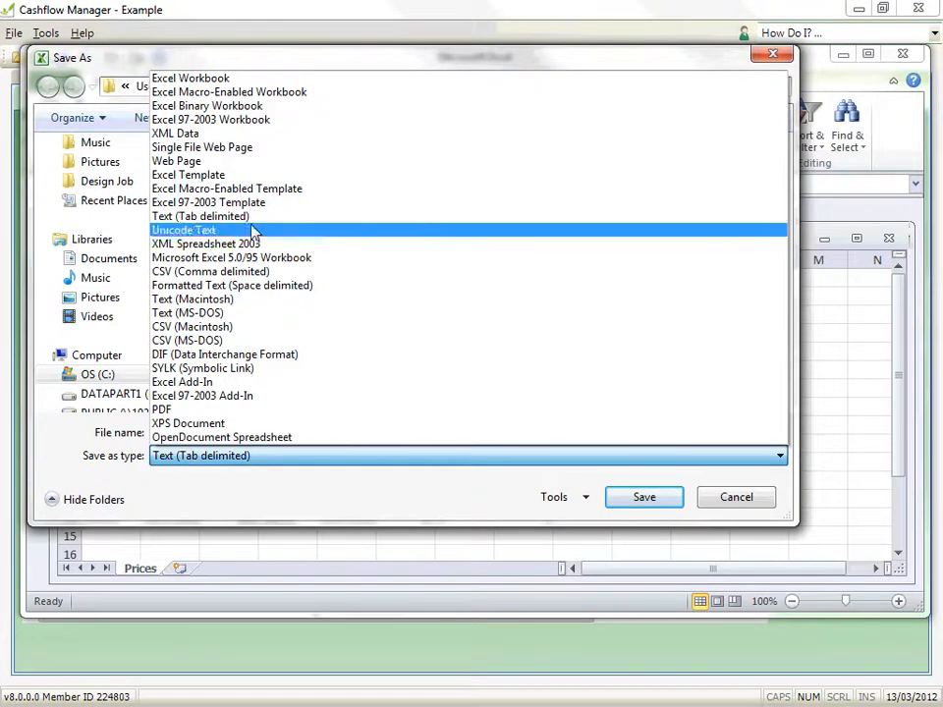
click(250, 216)
click(648, 501)
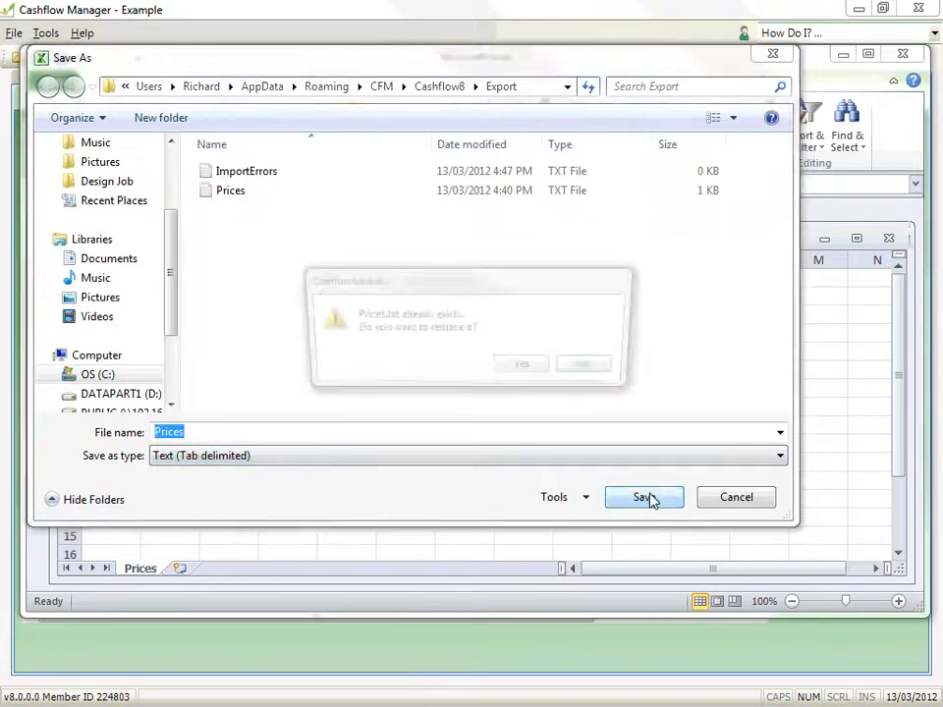
click(526, 370)
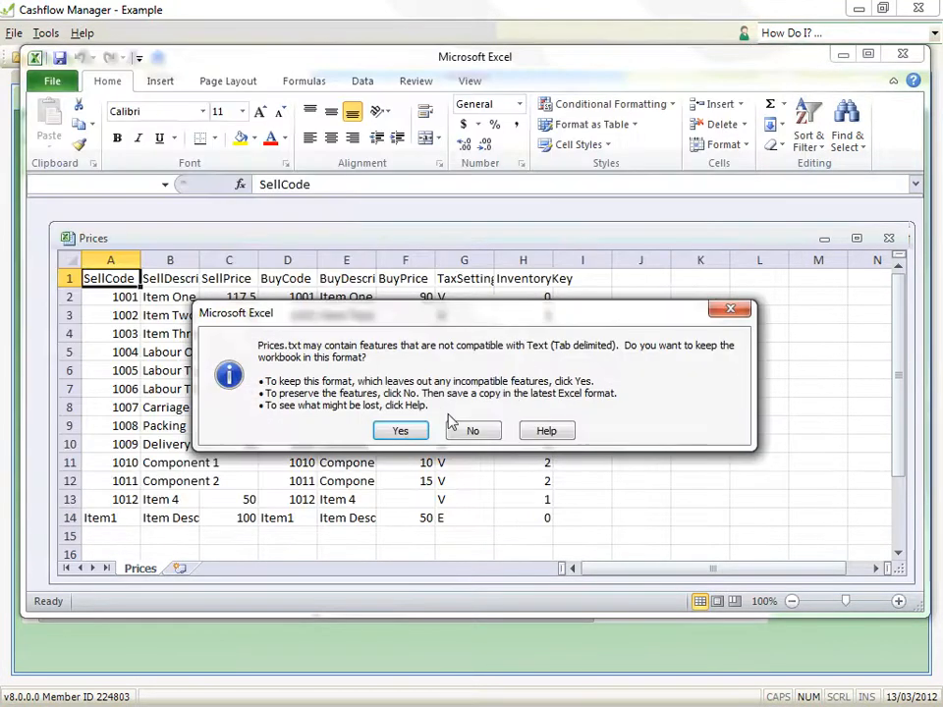
click(419, 432)
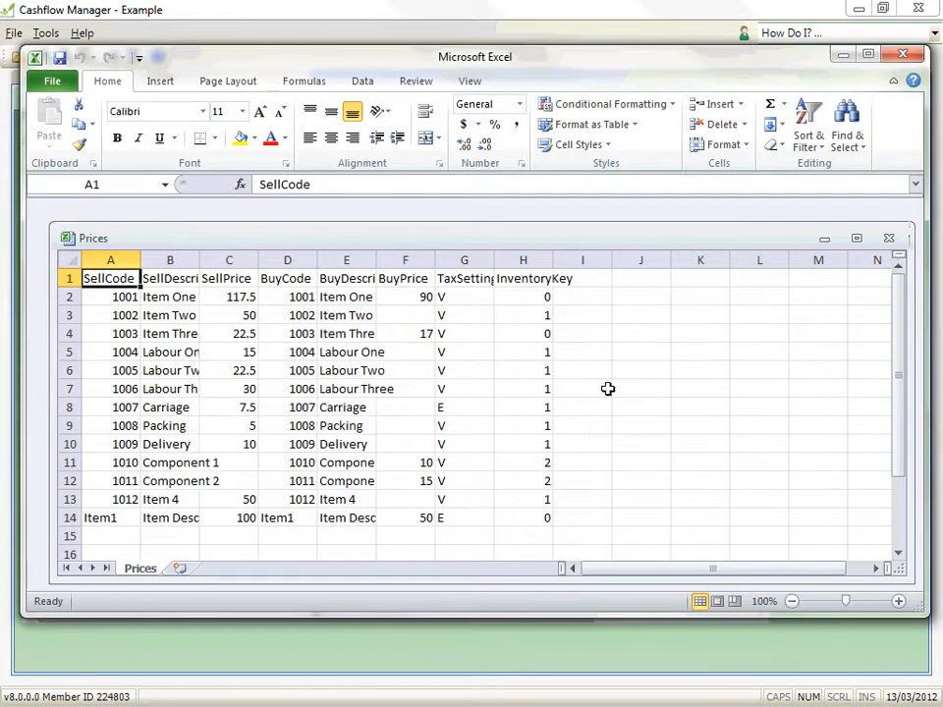
click(904, 58)
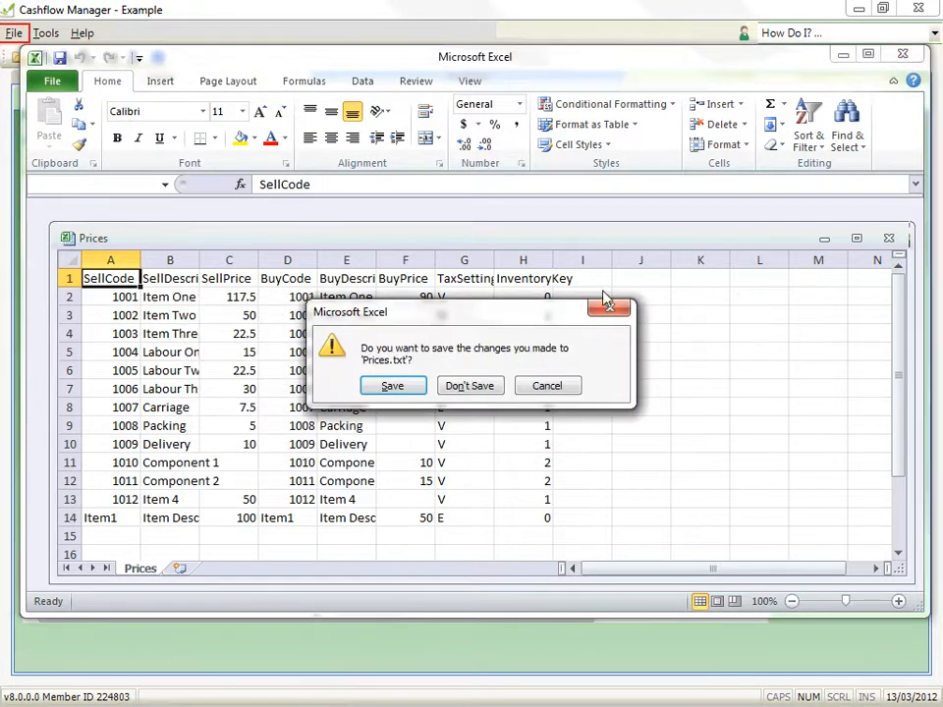
click(461, 388)
- Switch to Cashflow Manager and open the Import Data window for the inventory items
click(12, 34)
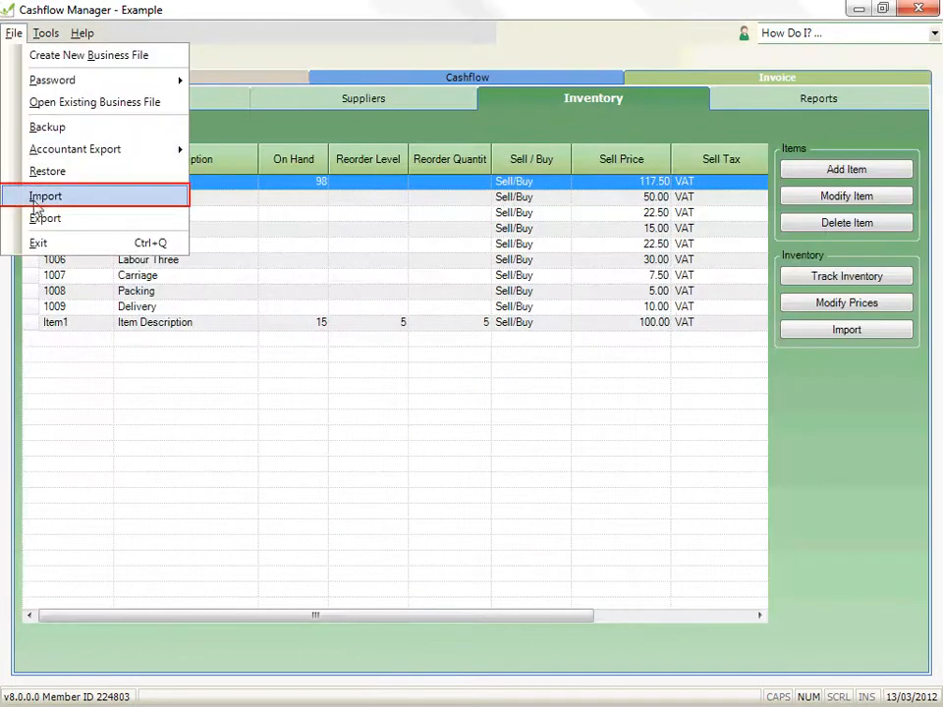
click(839, 505)
click(807, 331)
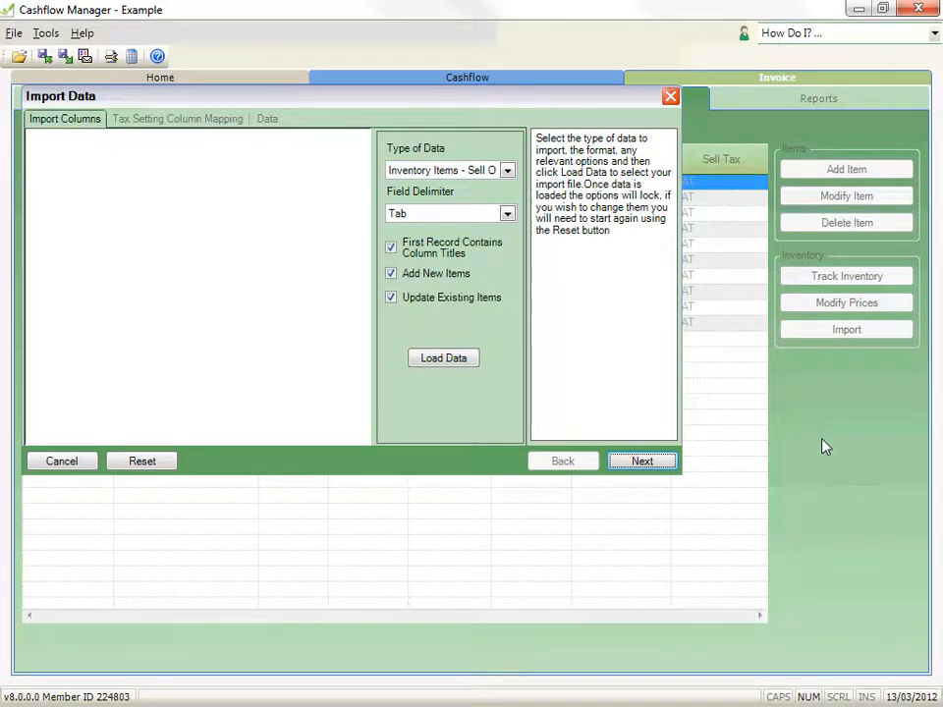
- Open the data backup window and cancel it without making a backup
click(47, 56)
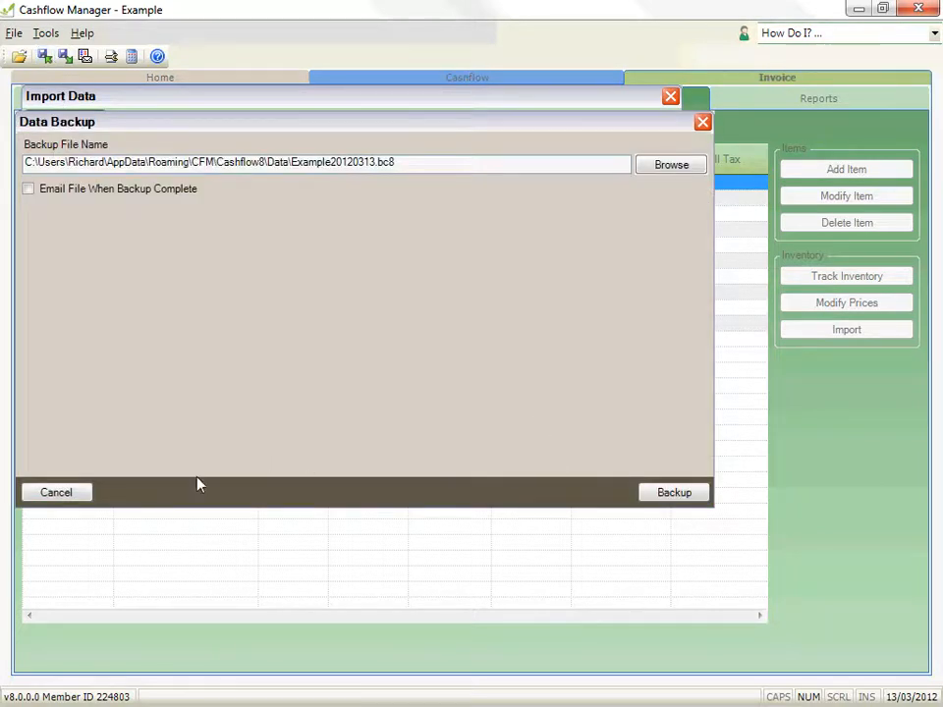
click(84, 498)
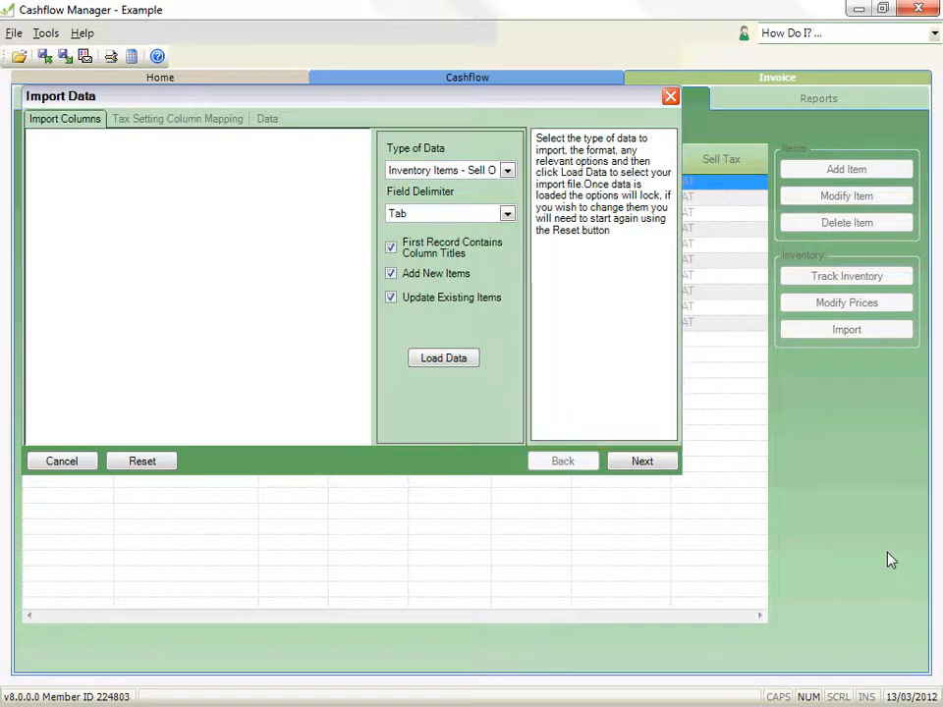
- Set the type of data to import to Inventory Items - All
click(508, 172)
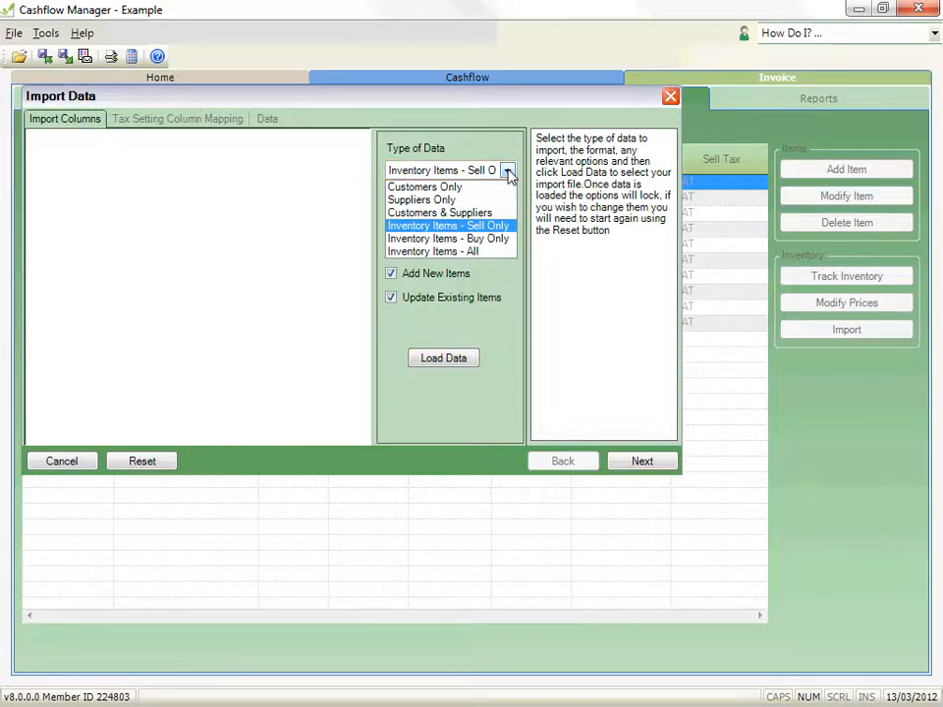
click(510, 253)
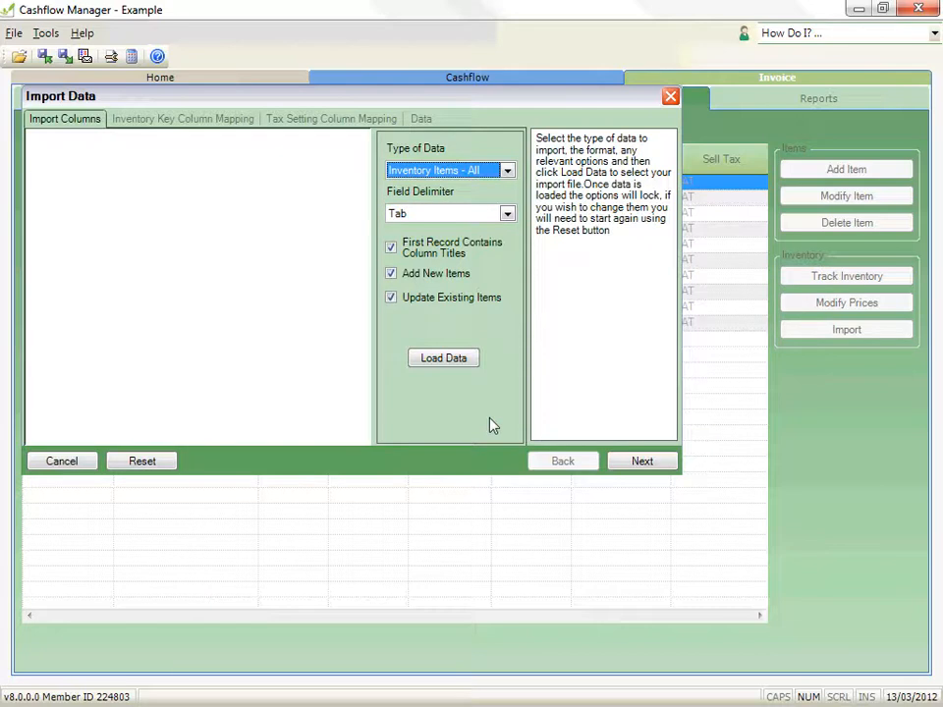
- Try the Comma field delimiter and switch the column titles, add new items and update existing items options off and back on
click(509, 214)
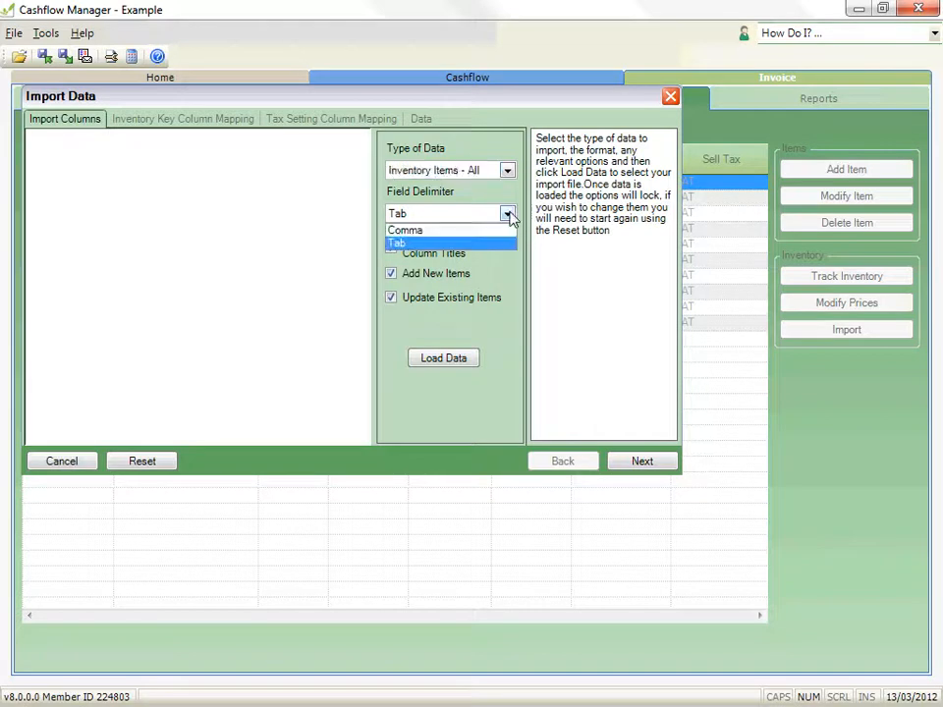
click(499, 234)
click(470, 256)
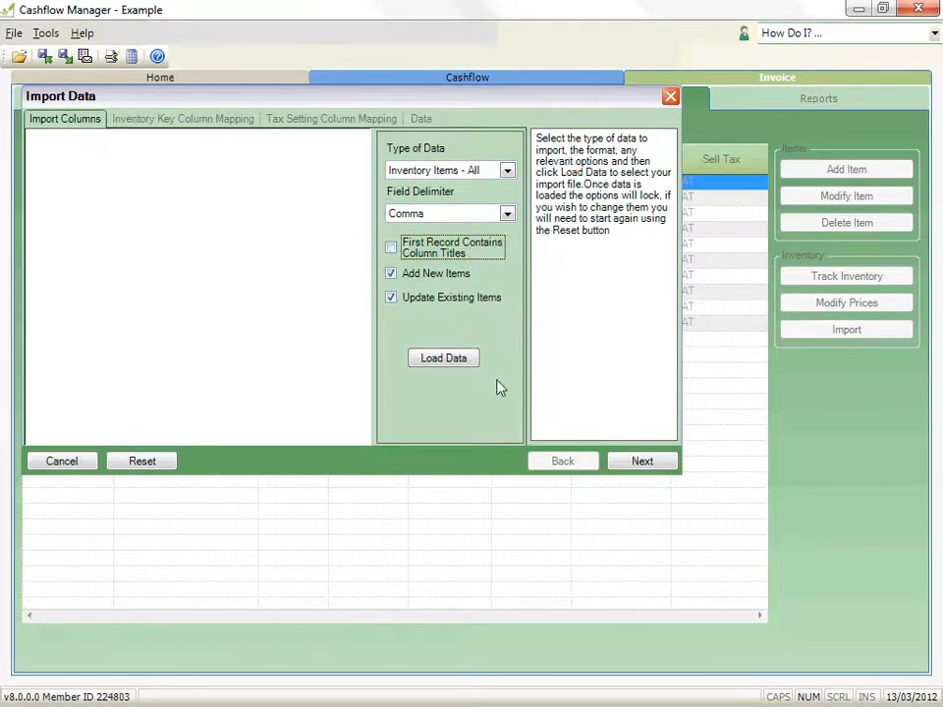
click(454, 252)
click(471, 275)
click(413, 299)
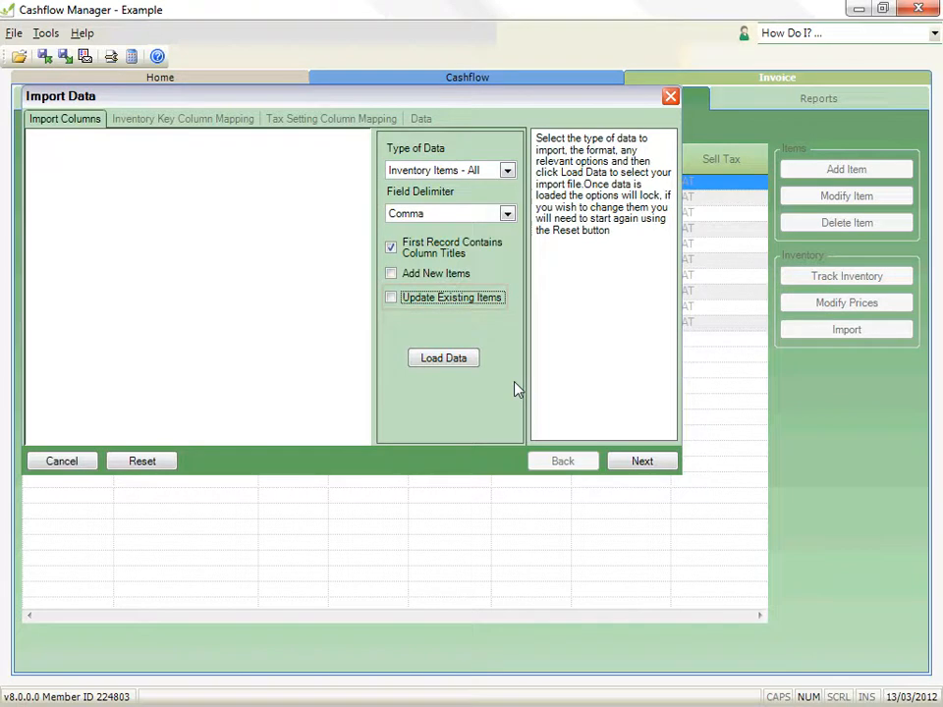
click(462, 297)
click(454, 272)
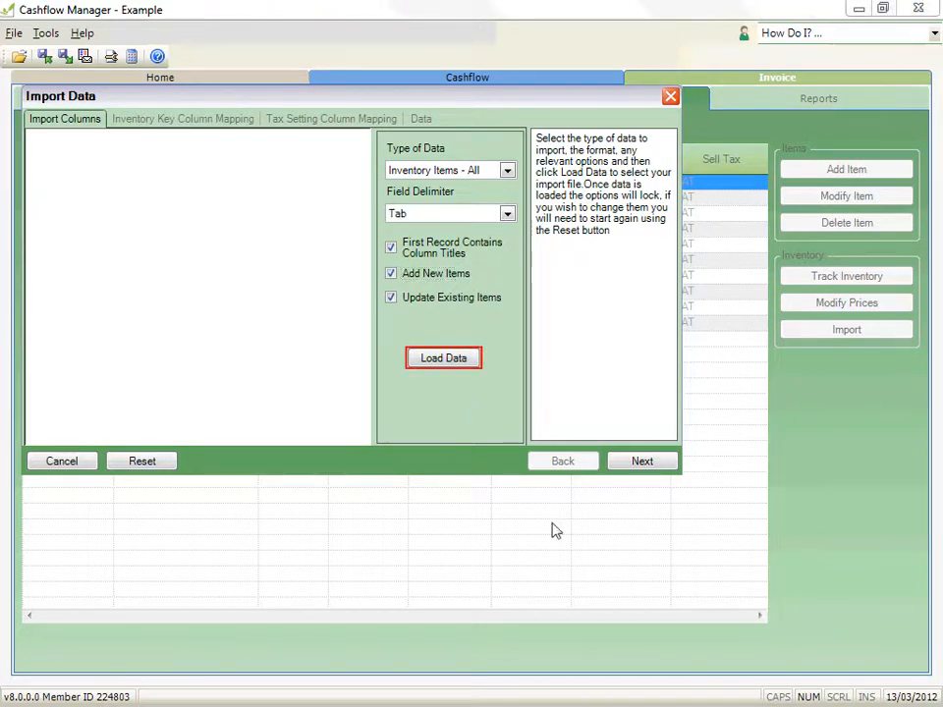
- Load the Prices text file from the Export folder as the import data
click(416, 362)
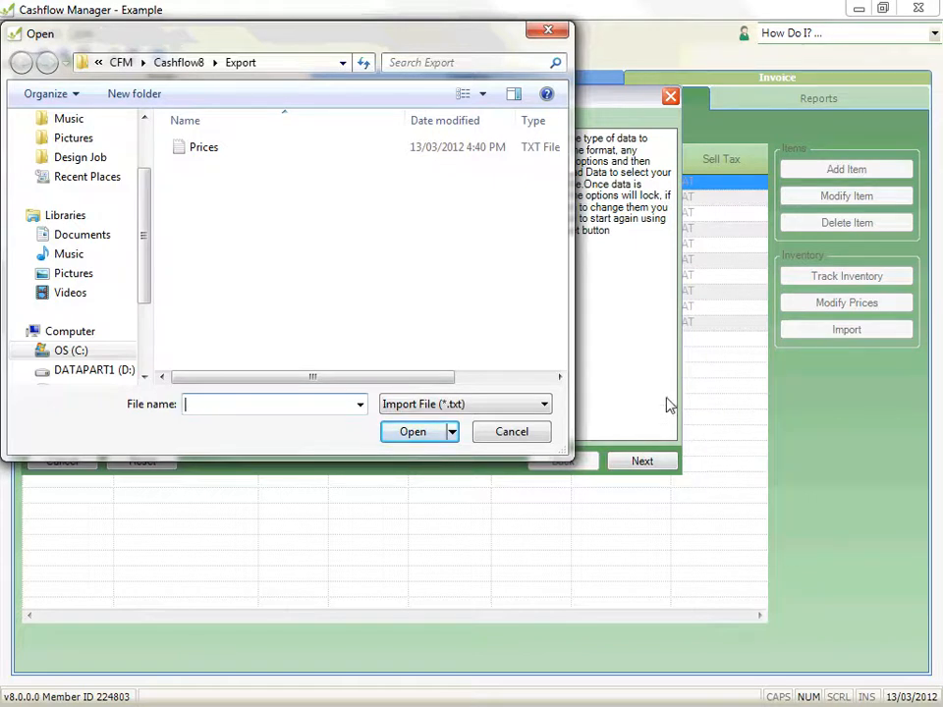
click(549, 408)
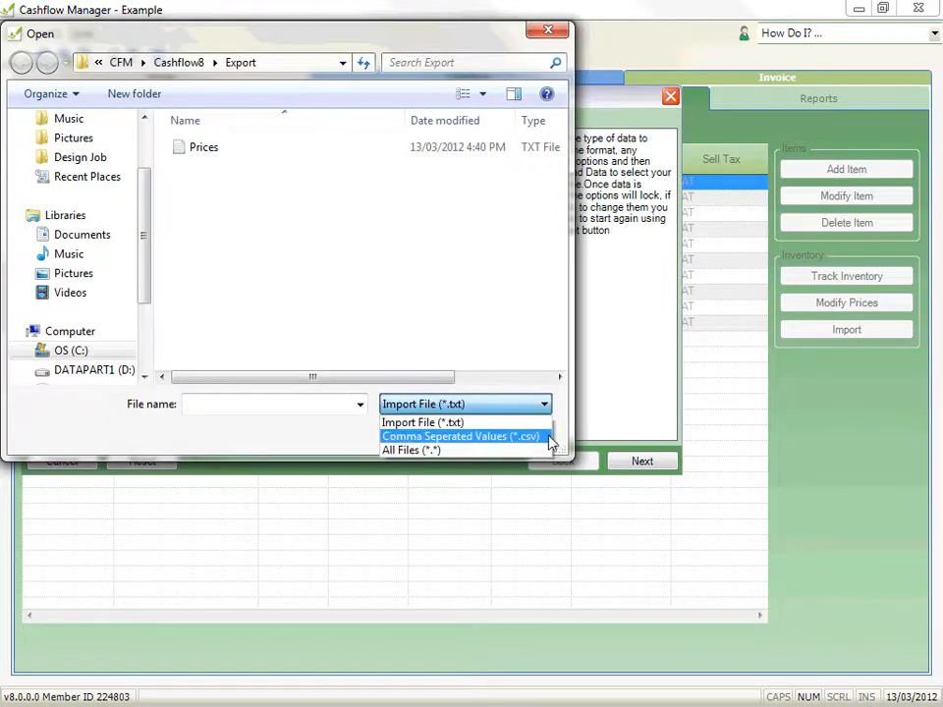
click(564, 442)
click(209, 150)
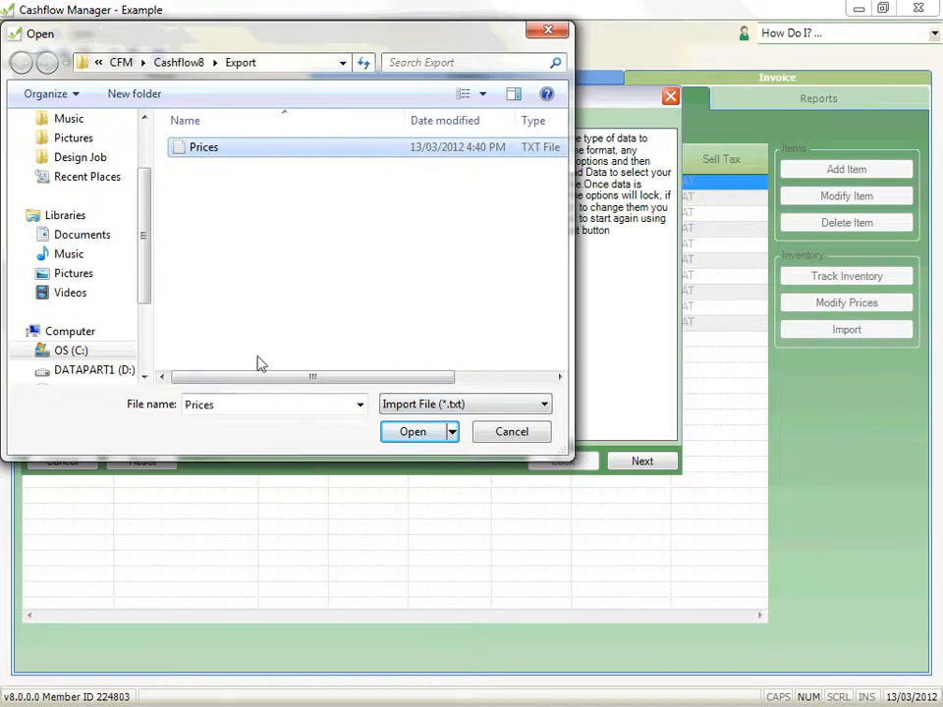
click(410, 435)
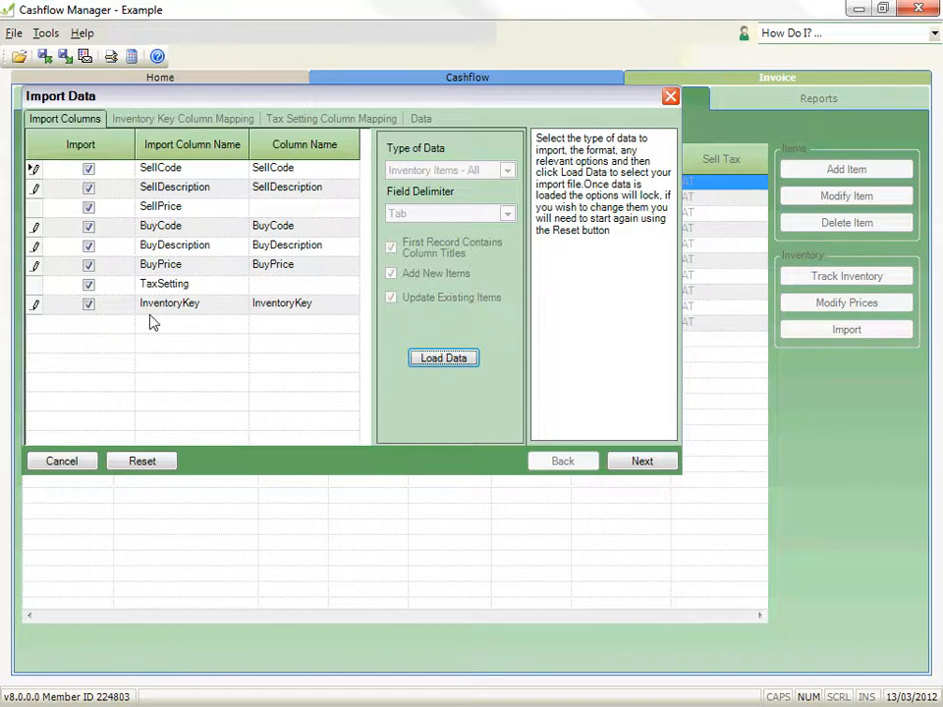
- Map the SellPrice import column to SellPrice1, keeping it included in the import
click(89, 207)
click(90, 210)
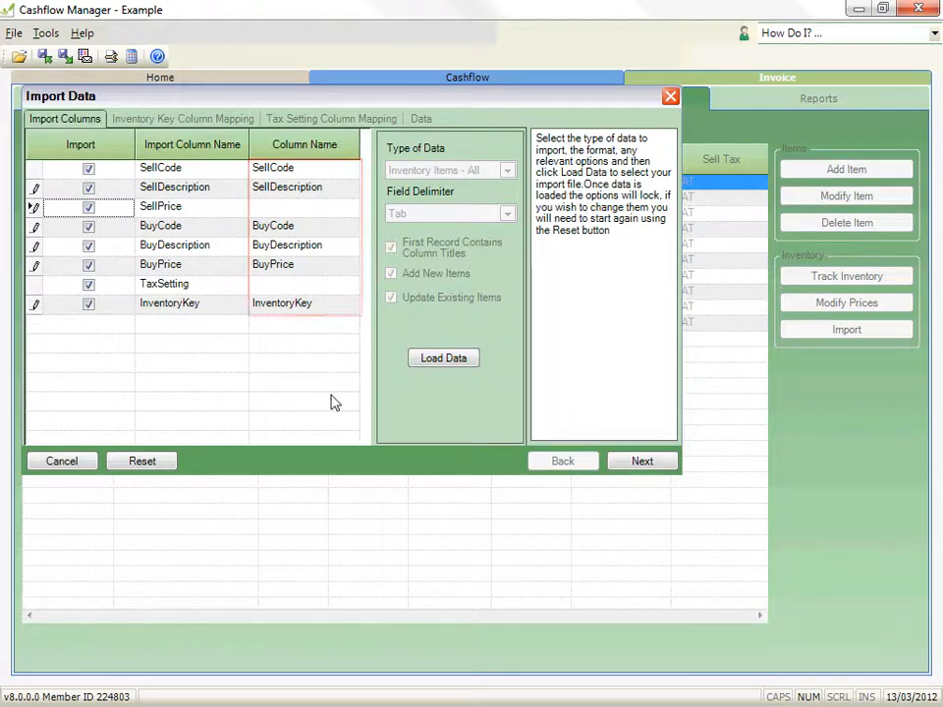
mouse_move(356, 212)
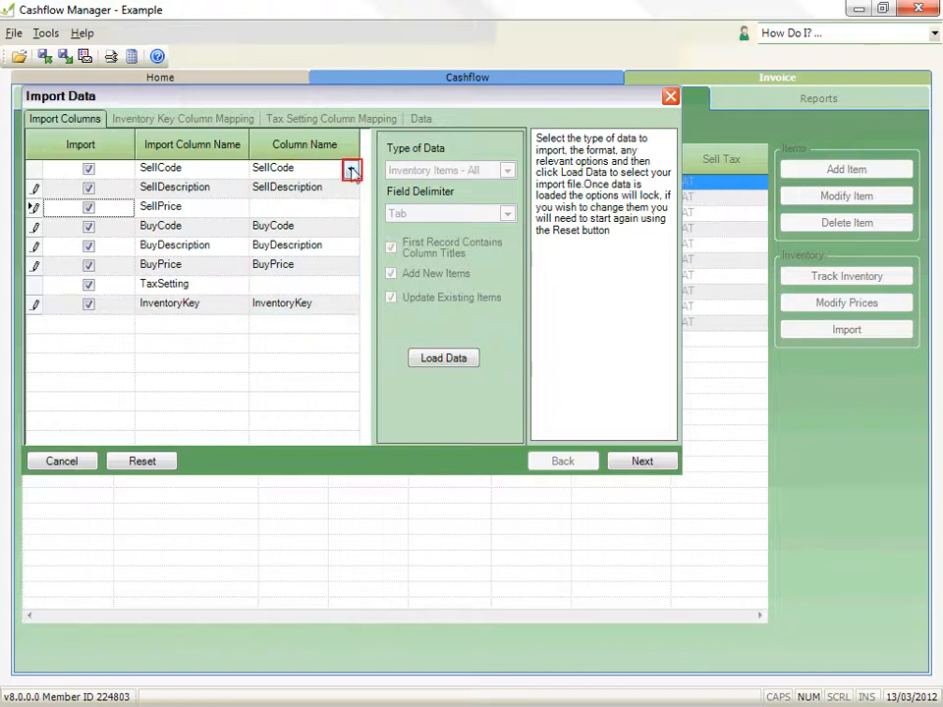
click(352, 173)
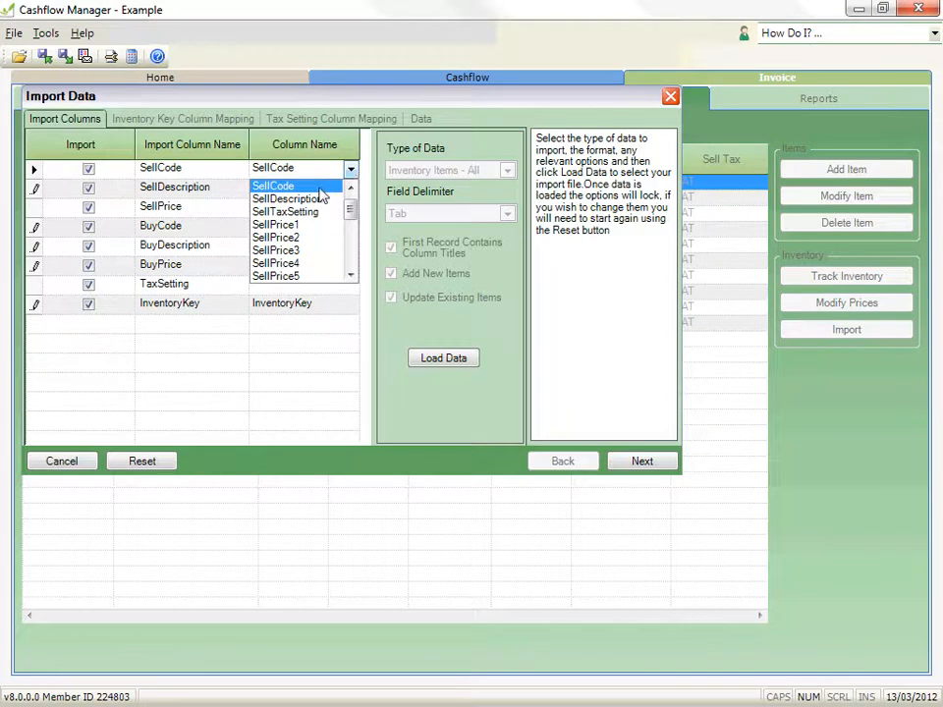
click(321, 193)
click(351, 209)
click(351, 209)
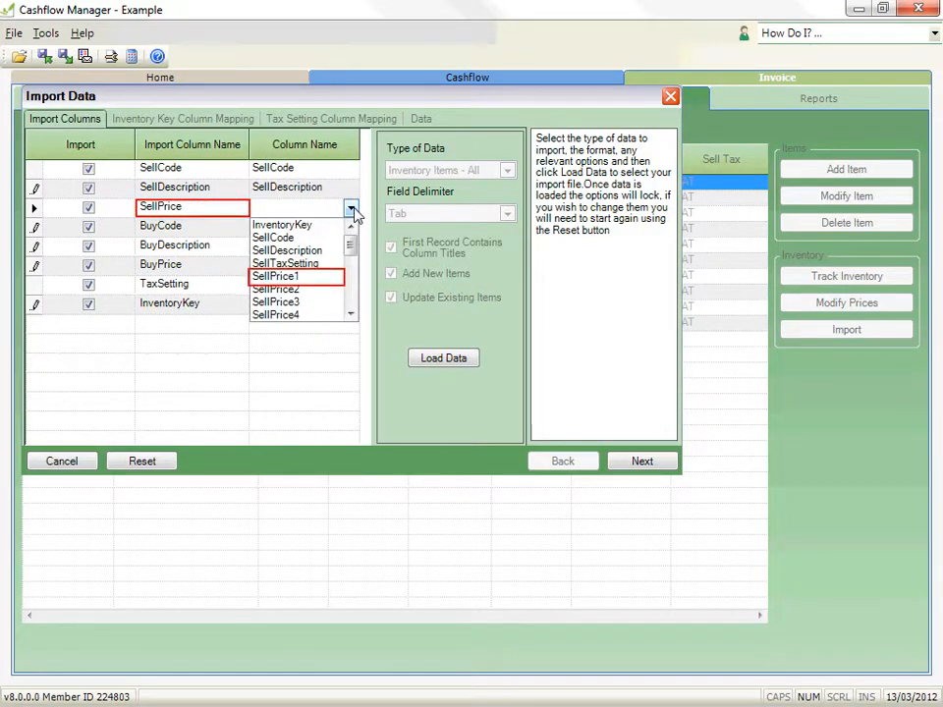
click(330, 276)
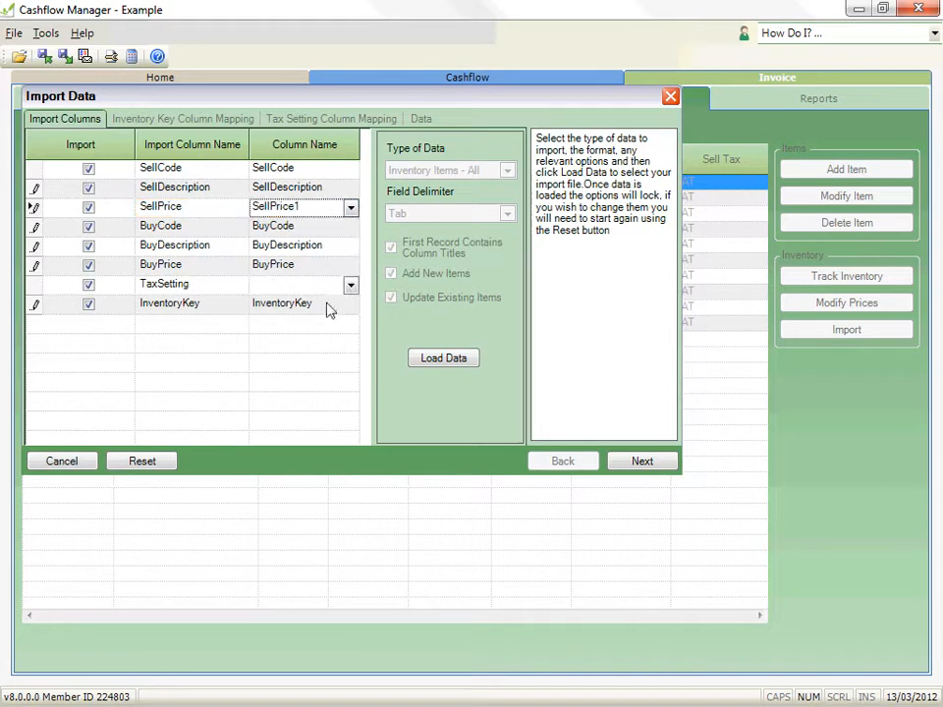
- Map the TaxSetting import column to SellTaxSetting and continue to the inventory key mapping
click(351, 284)
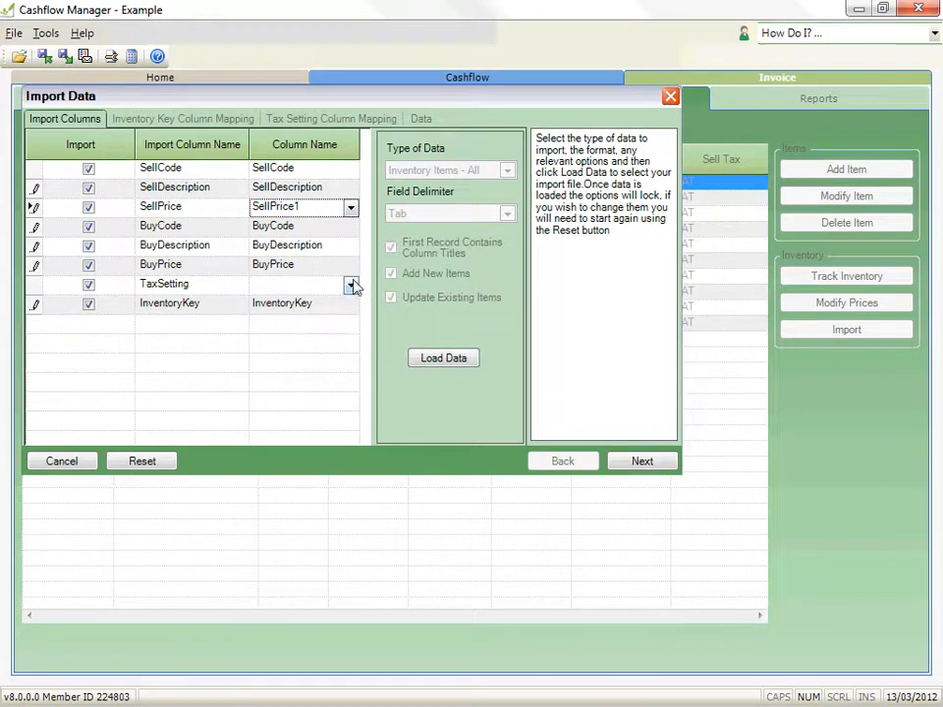
click(352, 285)
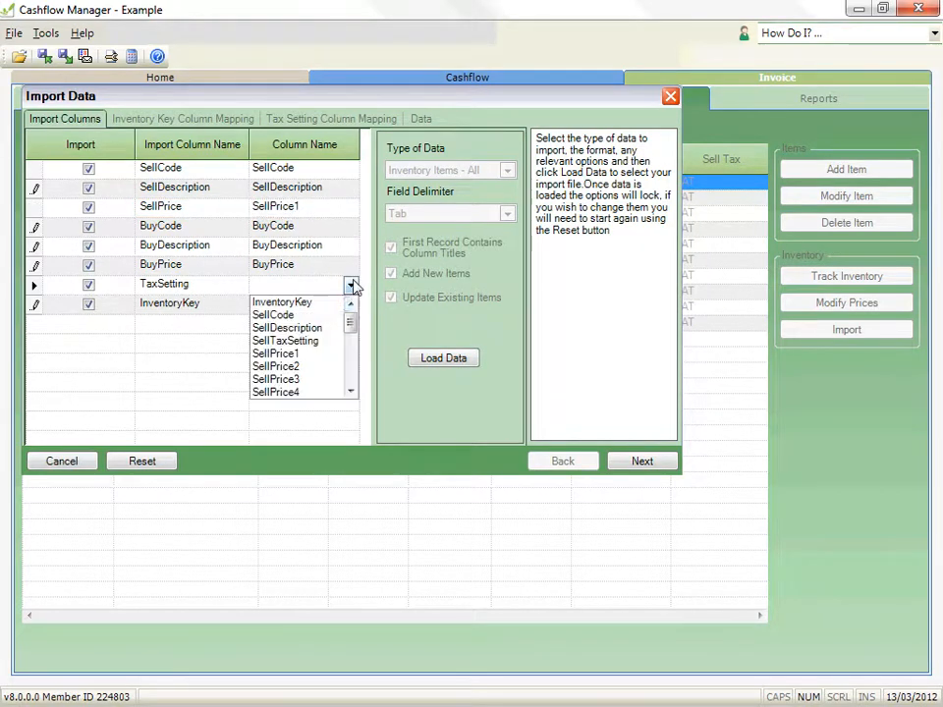
click(334, 343)
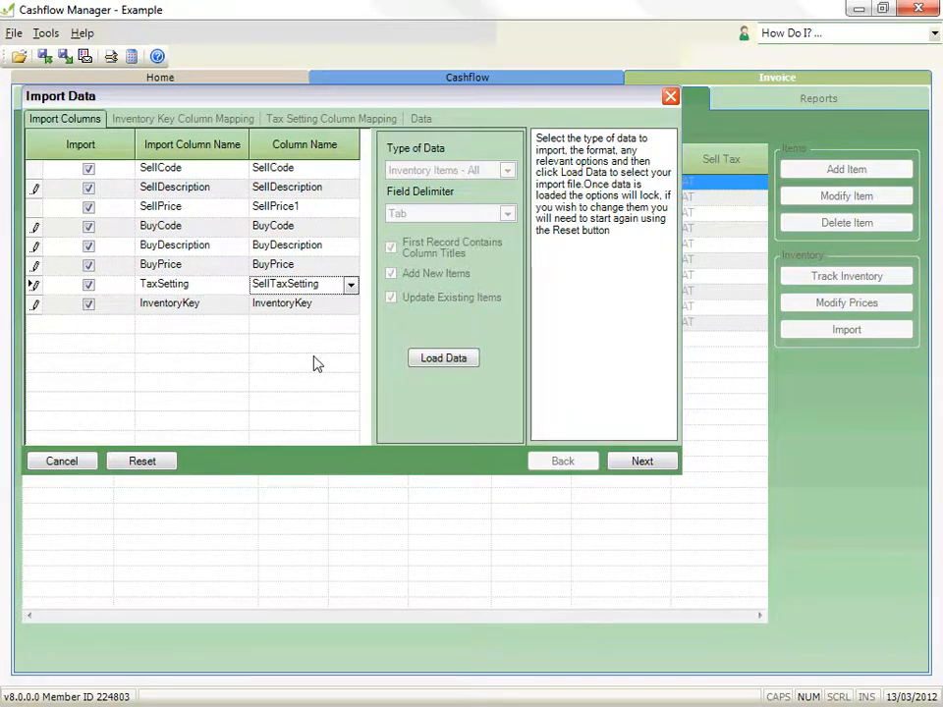
click(349, 210)
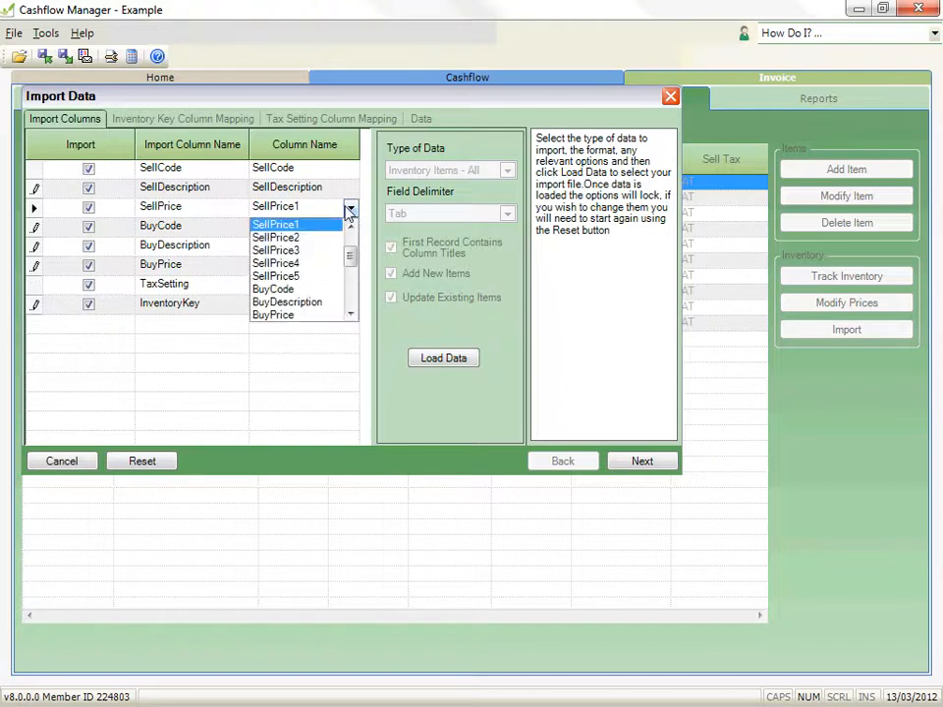
click(224, 395)
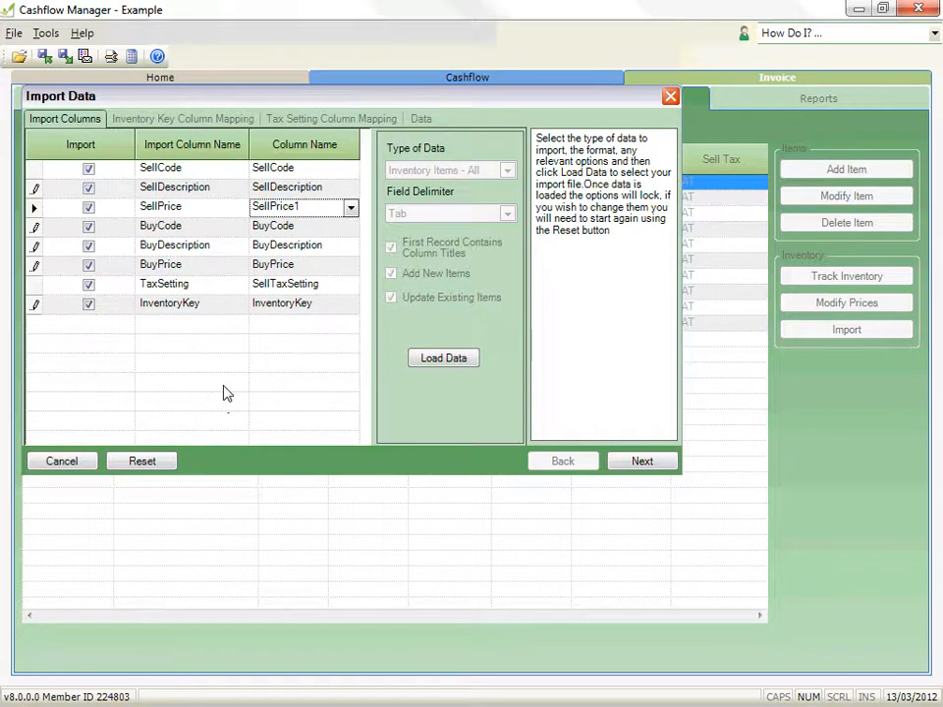
click(621, 467)
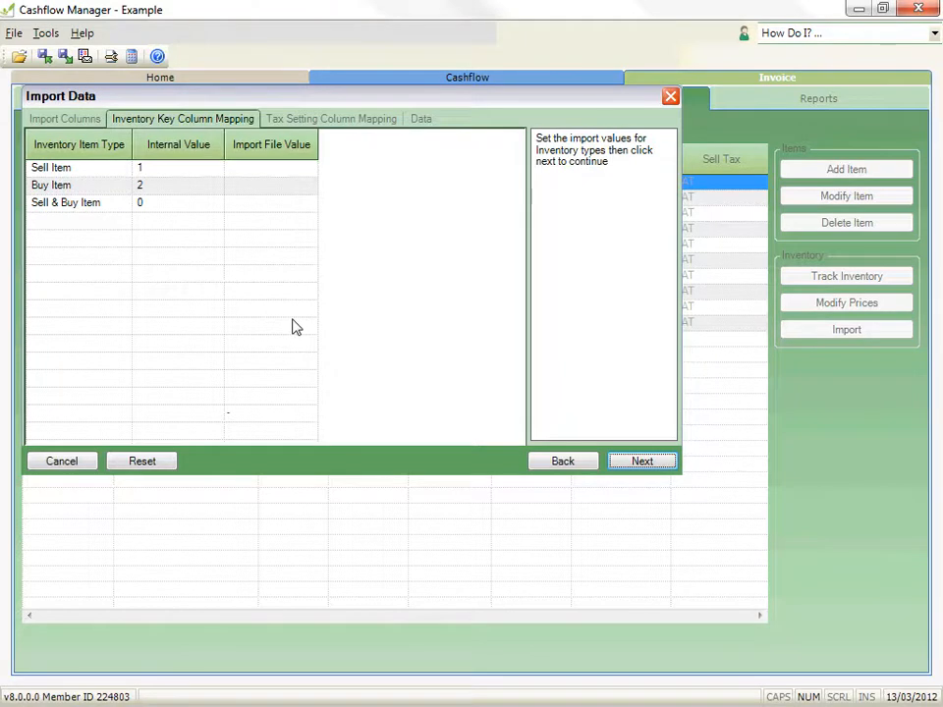
- Set the import file values to 1 for Sell Item, 2 for Buy Item and 0 for Sell & Buy Item, and continue
click(312, 171)
text(1)
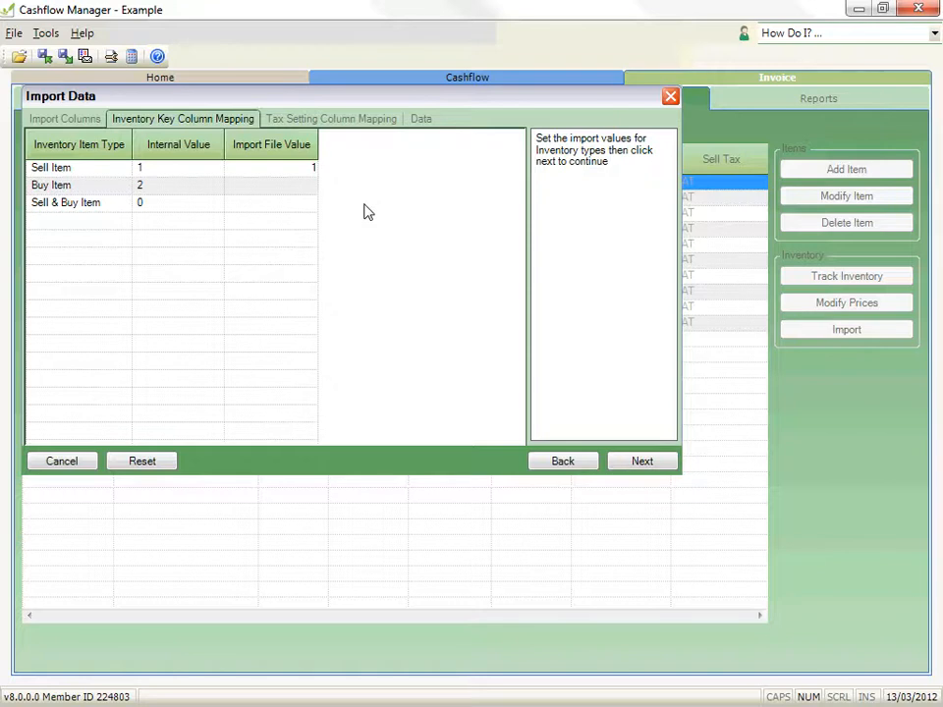
click(314, 184)
text(2)
click(306, 204)
text(0)
click(631, 461)
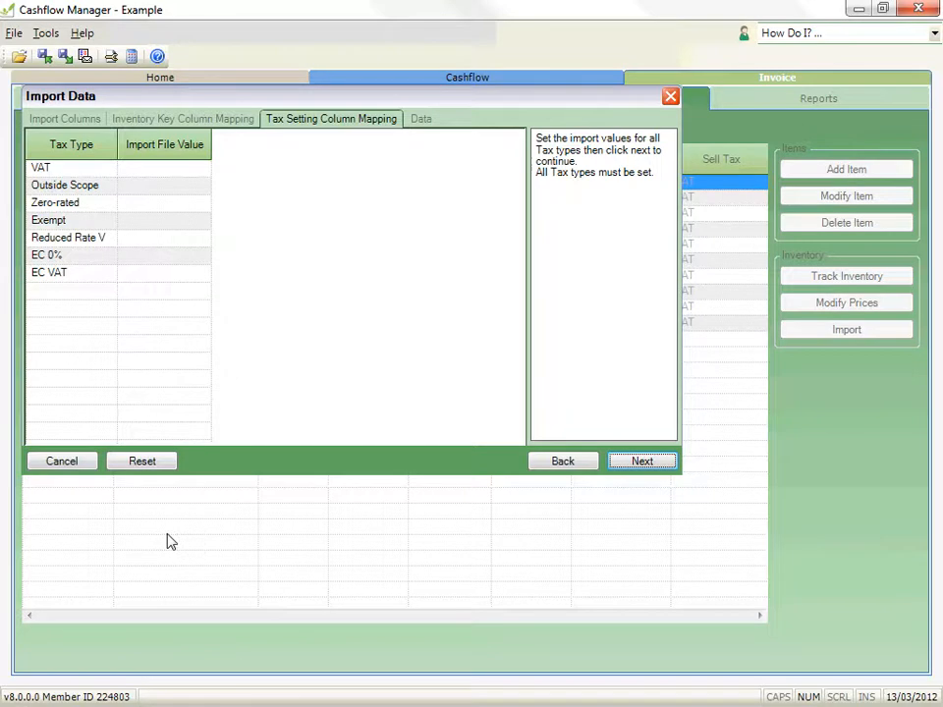
- Set the tax import file values to V for VAT and E for Exempt, and continue to the data preview
click(195, 169)
text(V)
click(207, 220)
text(E)
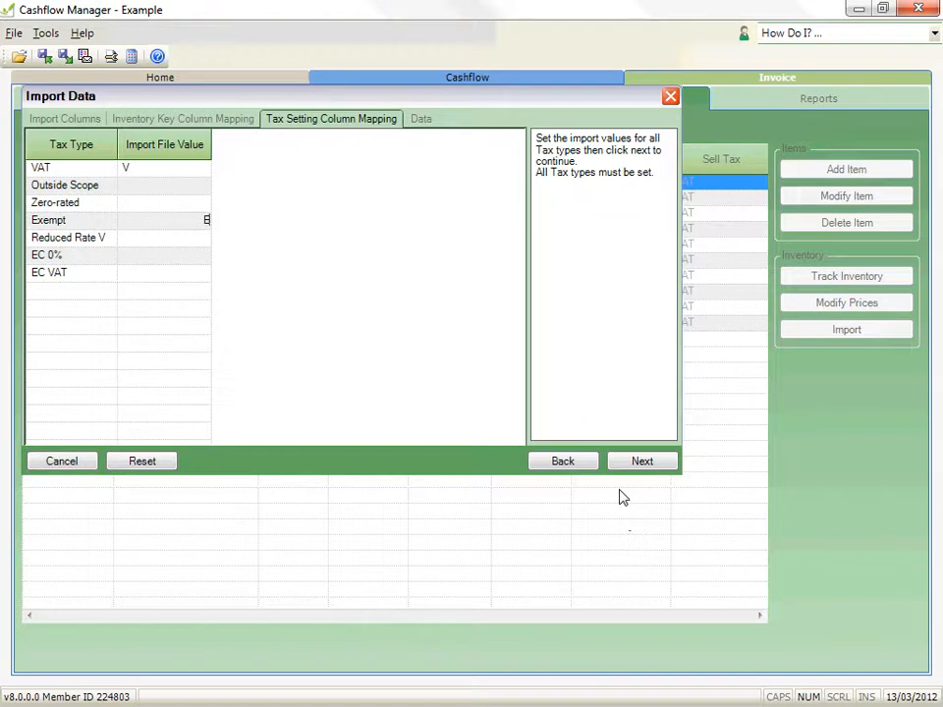
click(624, 460)
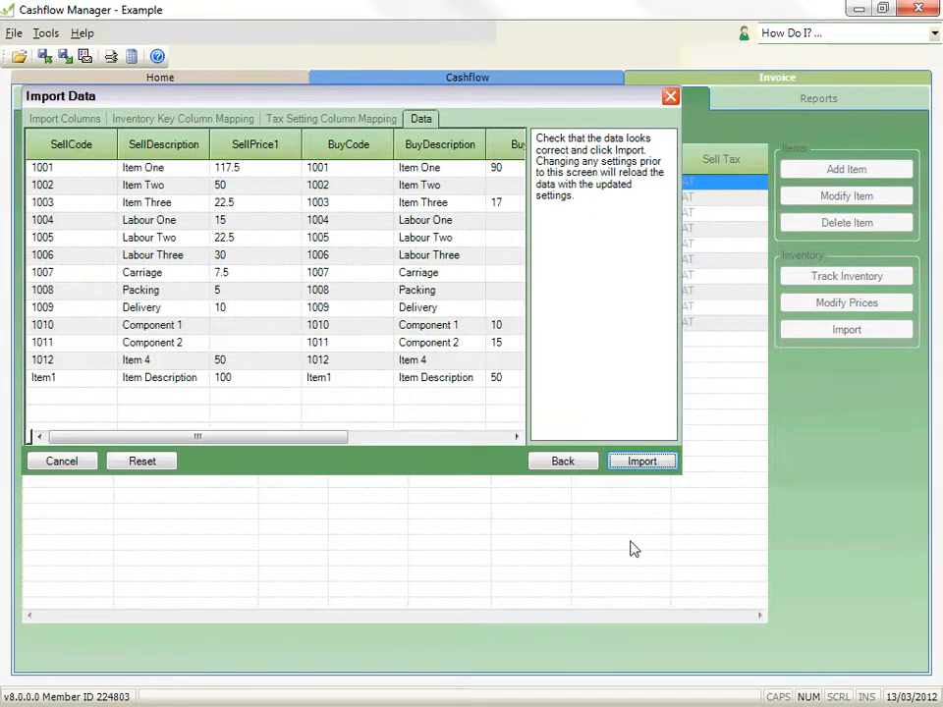
- Import the previewed inventory data and close the Import Data window
drag(254, 437, 173, 413)
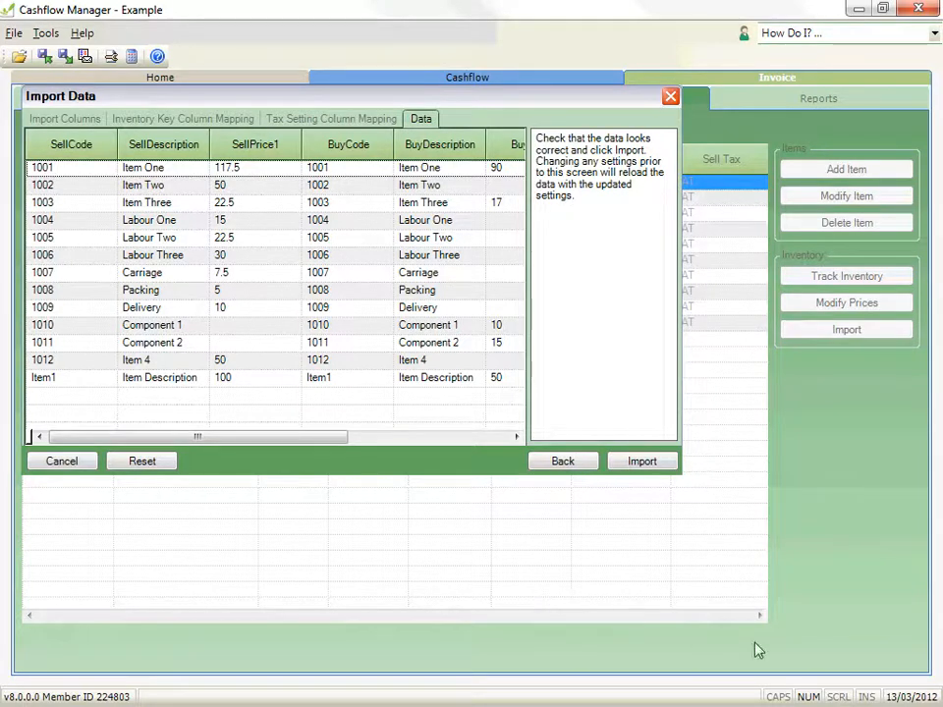
click(626, 465)
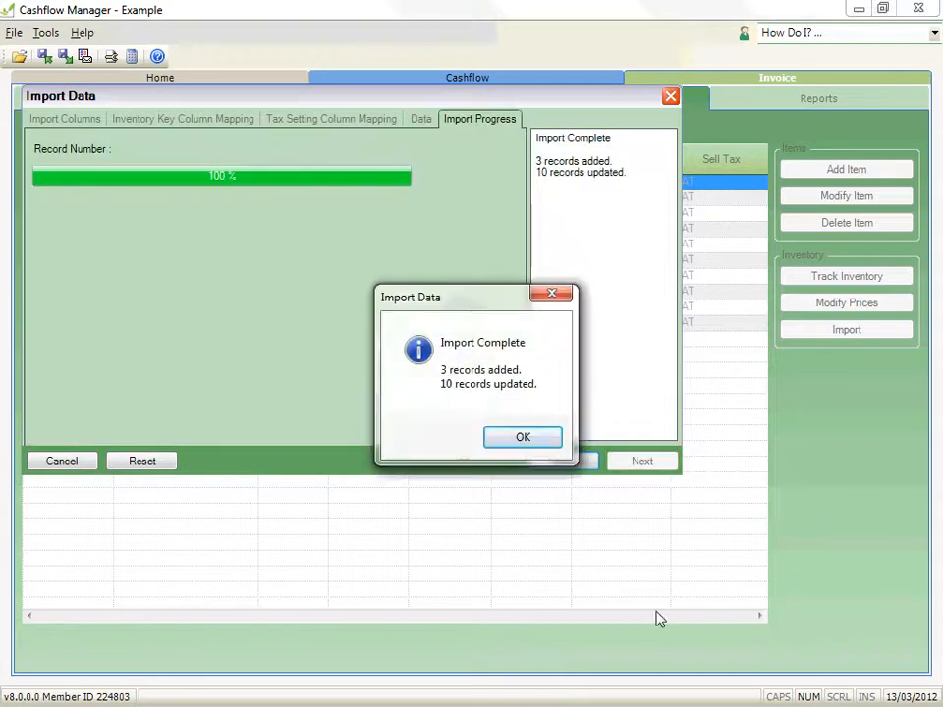
drag(490, 303, 329, 252)
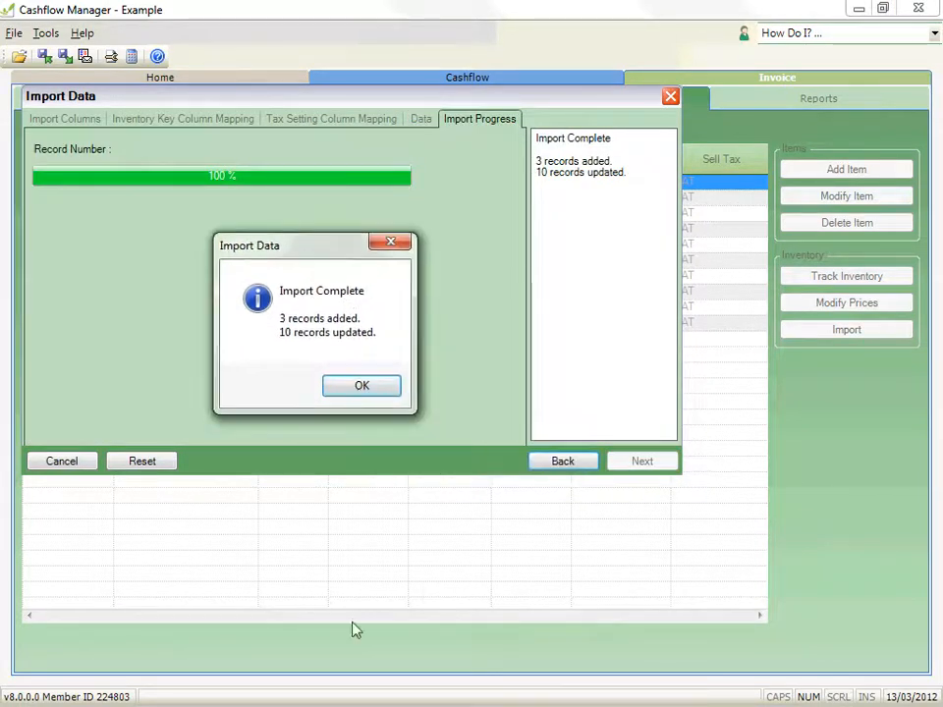
click(352, 392)
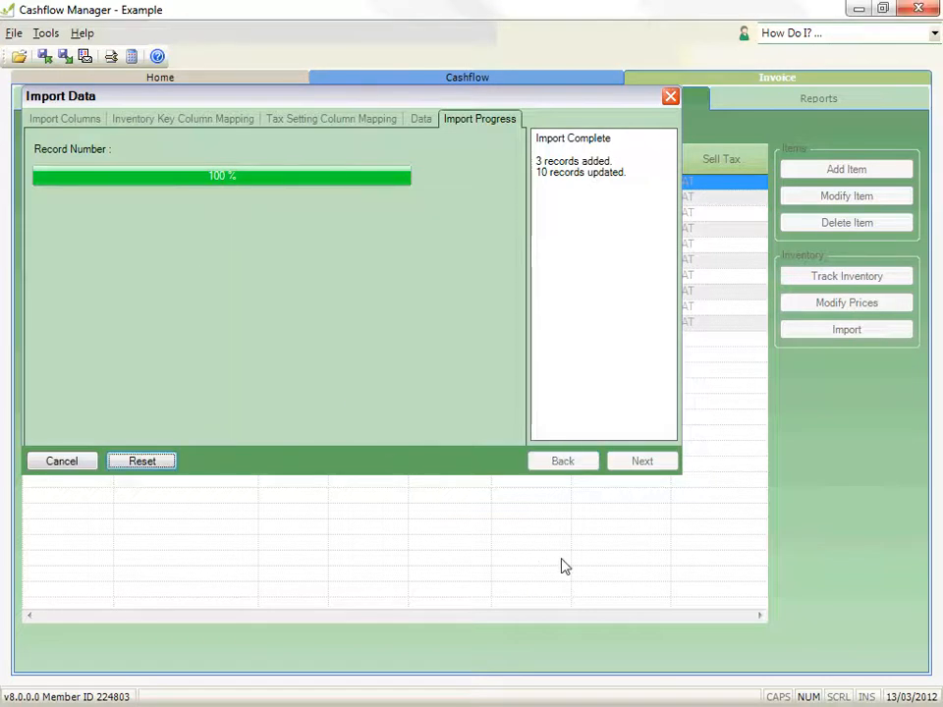
click(82, 468)
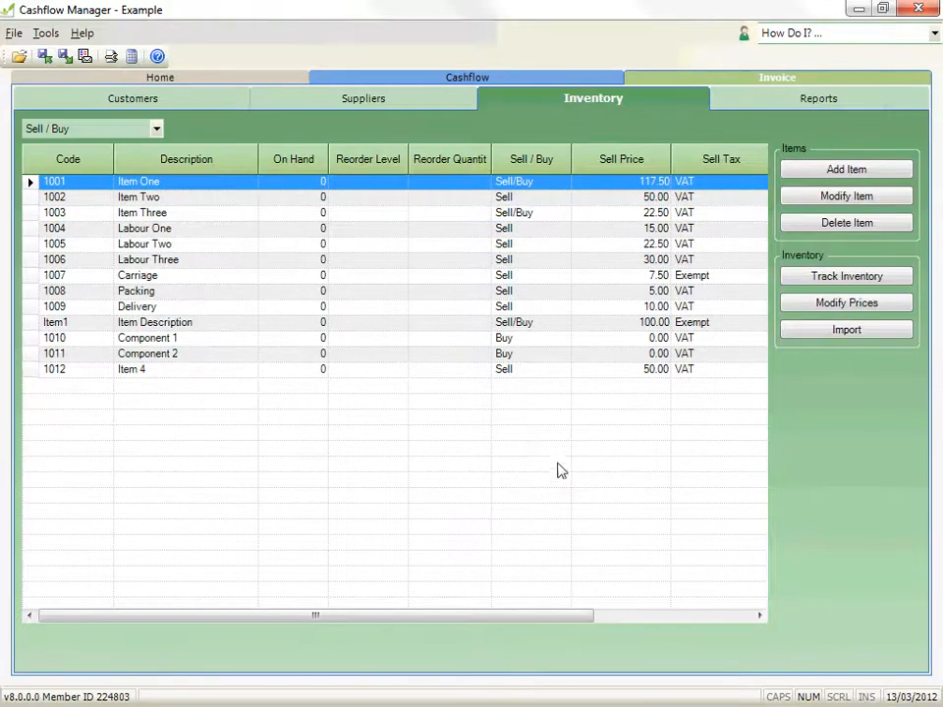